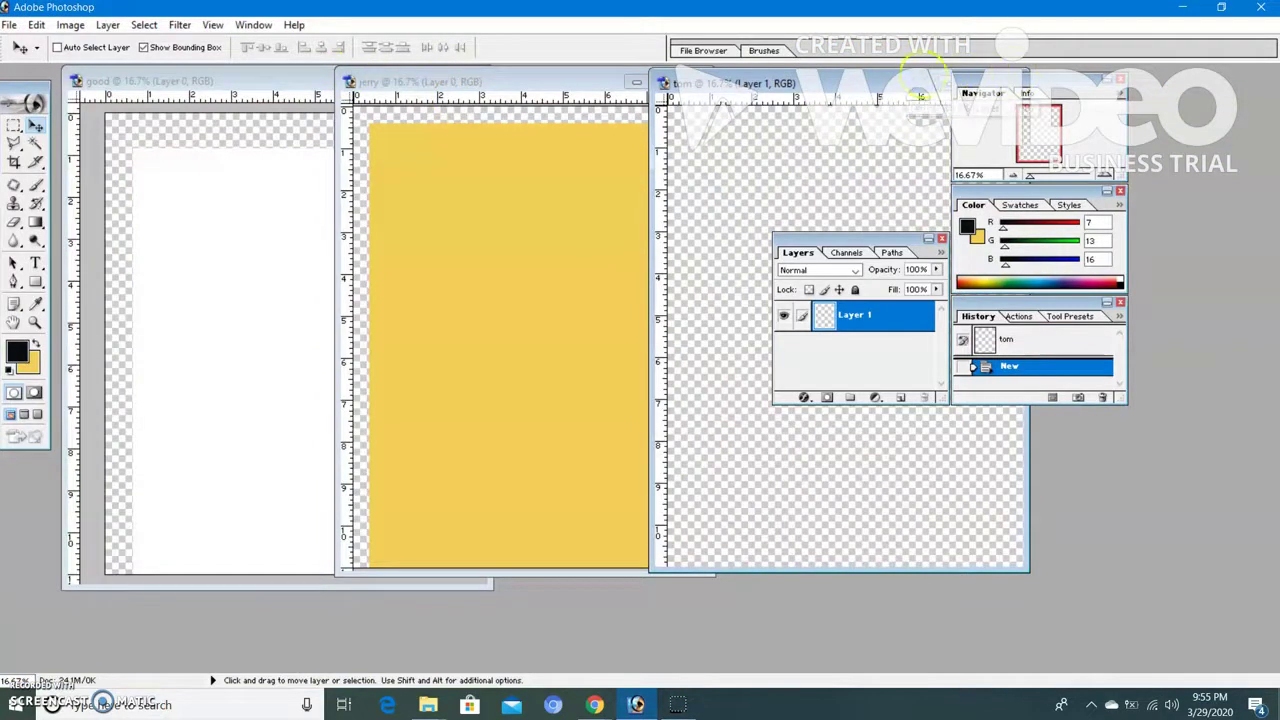
- Close the open documents tom, jerry and good without saving their changes
{"action": "left_click_drag", "start_coordinate": [896, 80], "coordinate": [796, 113]}
{"action": "left_click", "coordinate": [913, 117]}
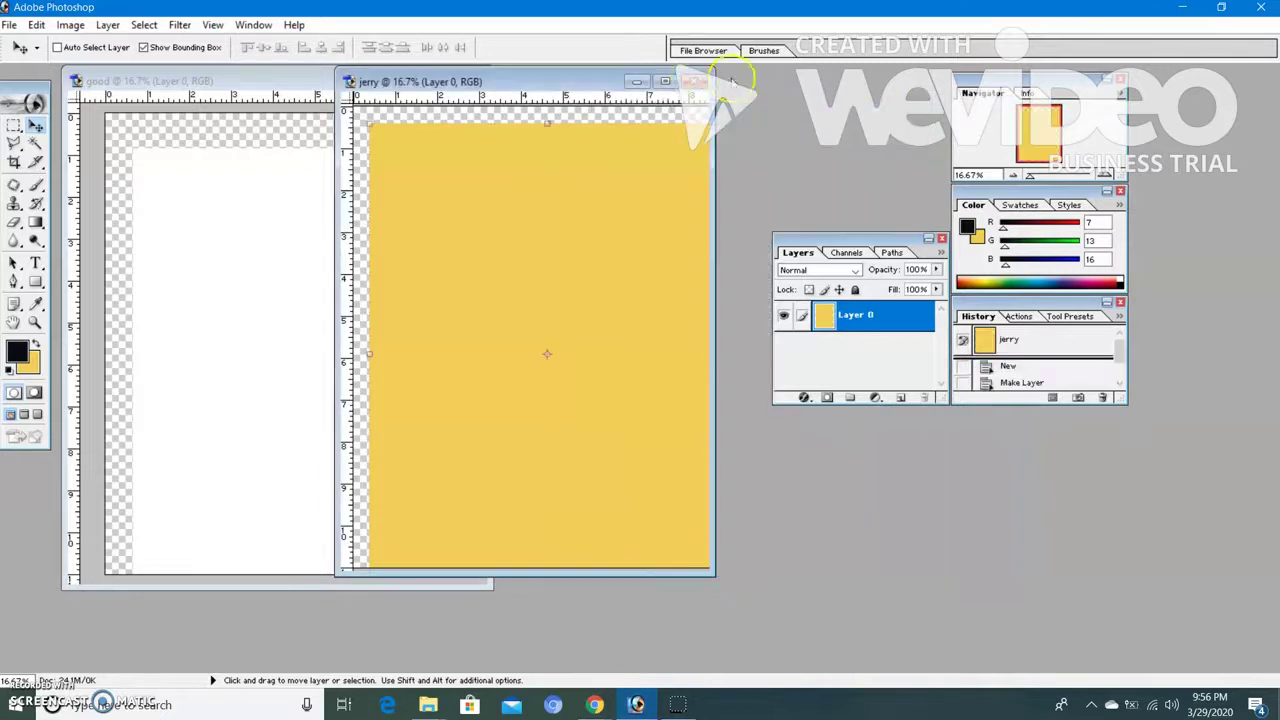
{"action": "left_click", "coordinate": [697, 81]}
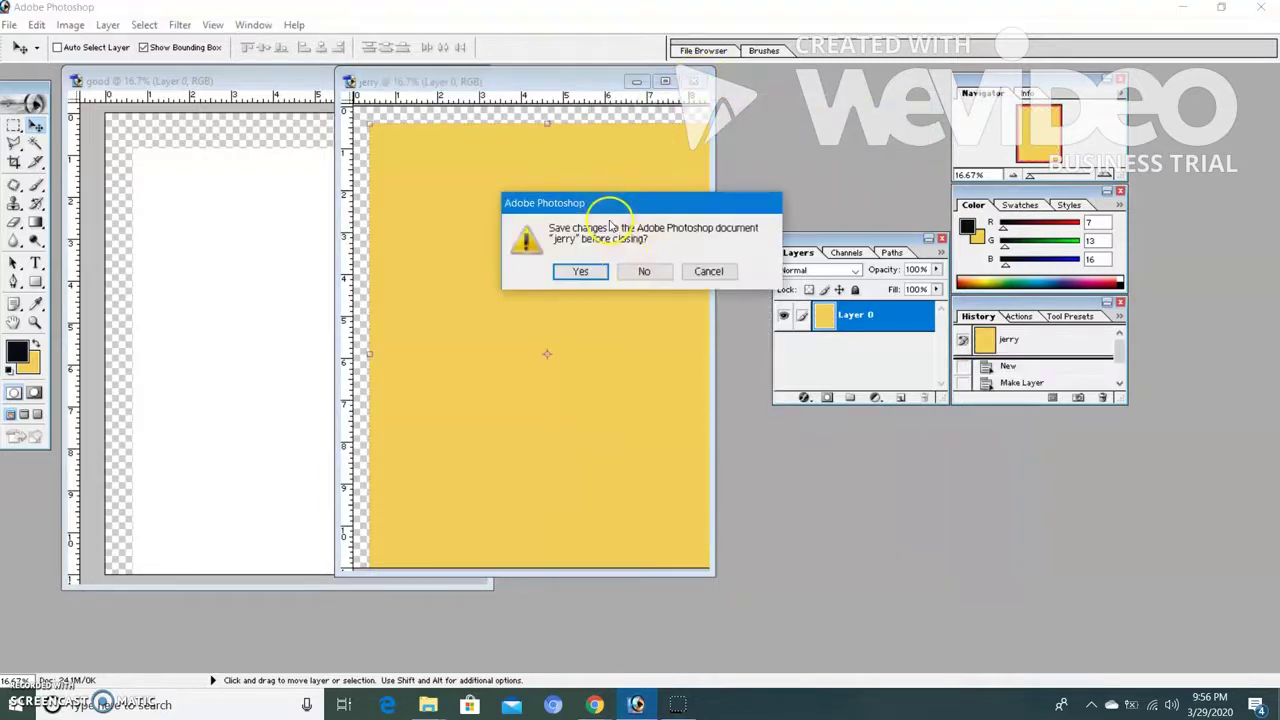
{"action": "left_click", "coordinate": [640, 269]}
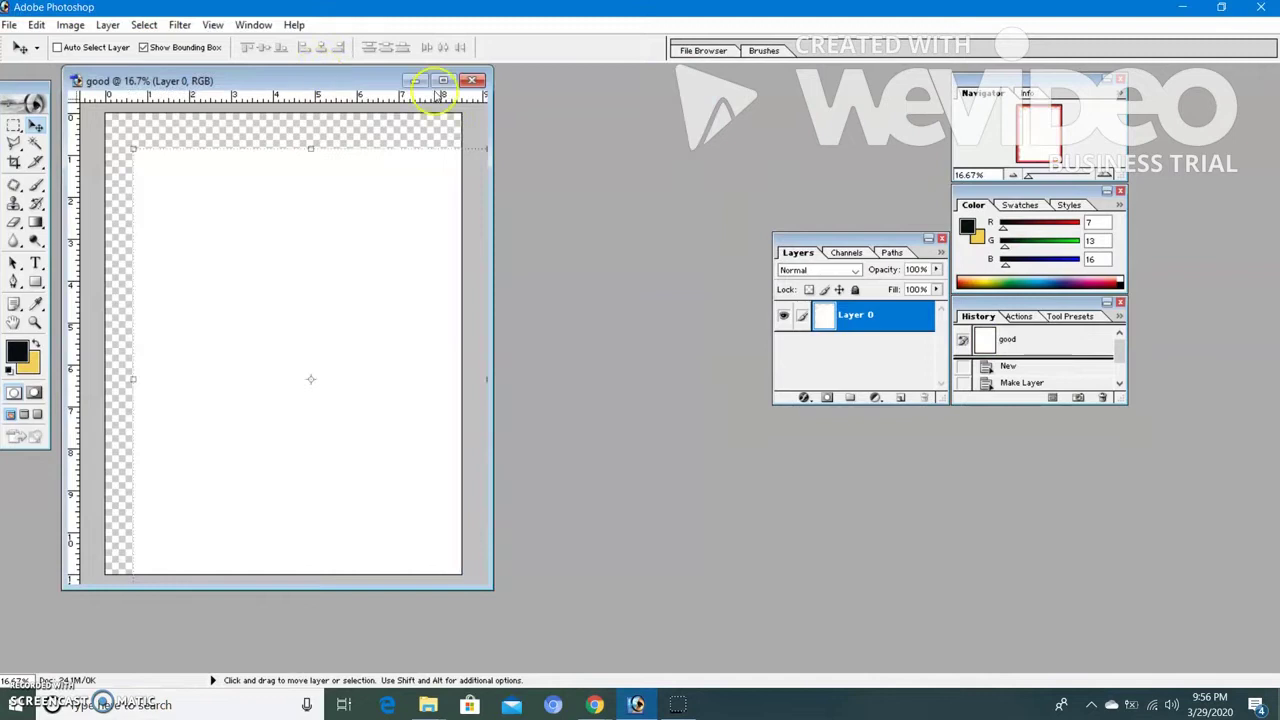
{"action": "left_click", "coordinate": [471, 80]}
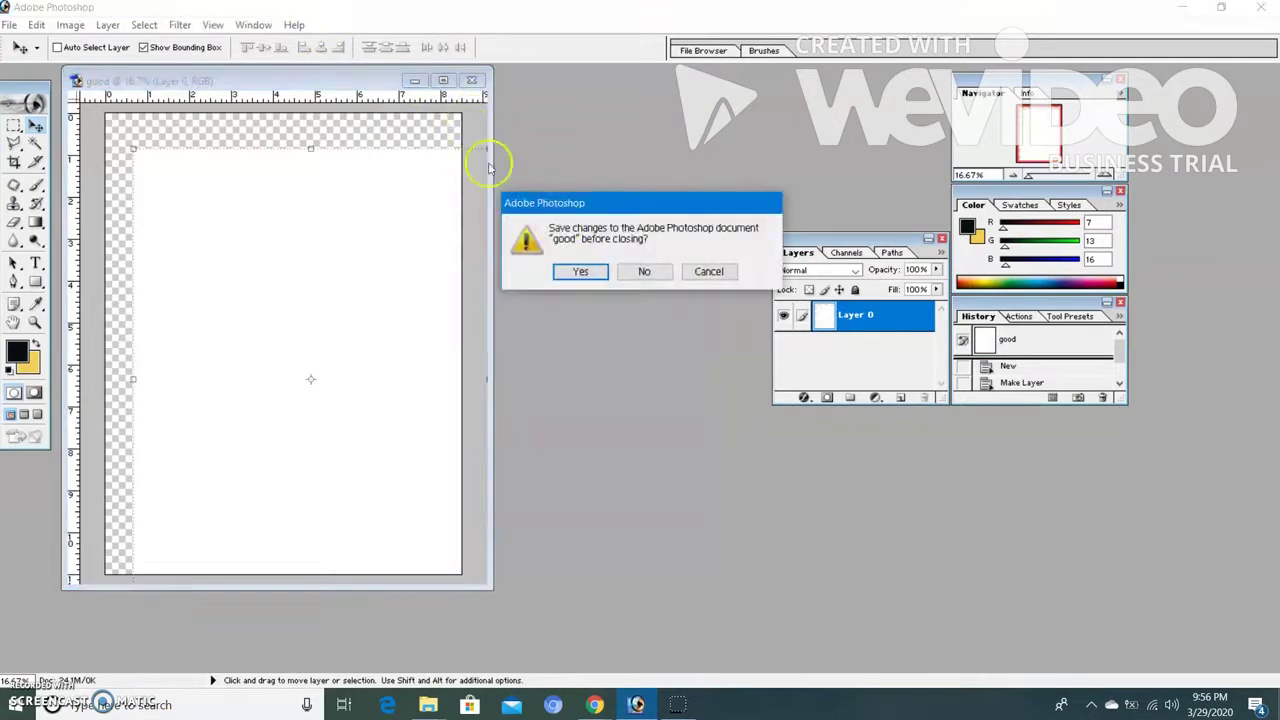
{"action": "left_click", "coordinate": [643, 272]}
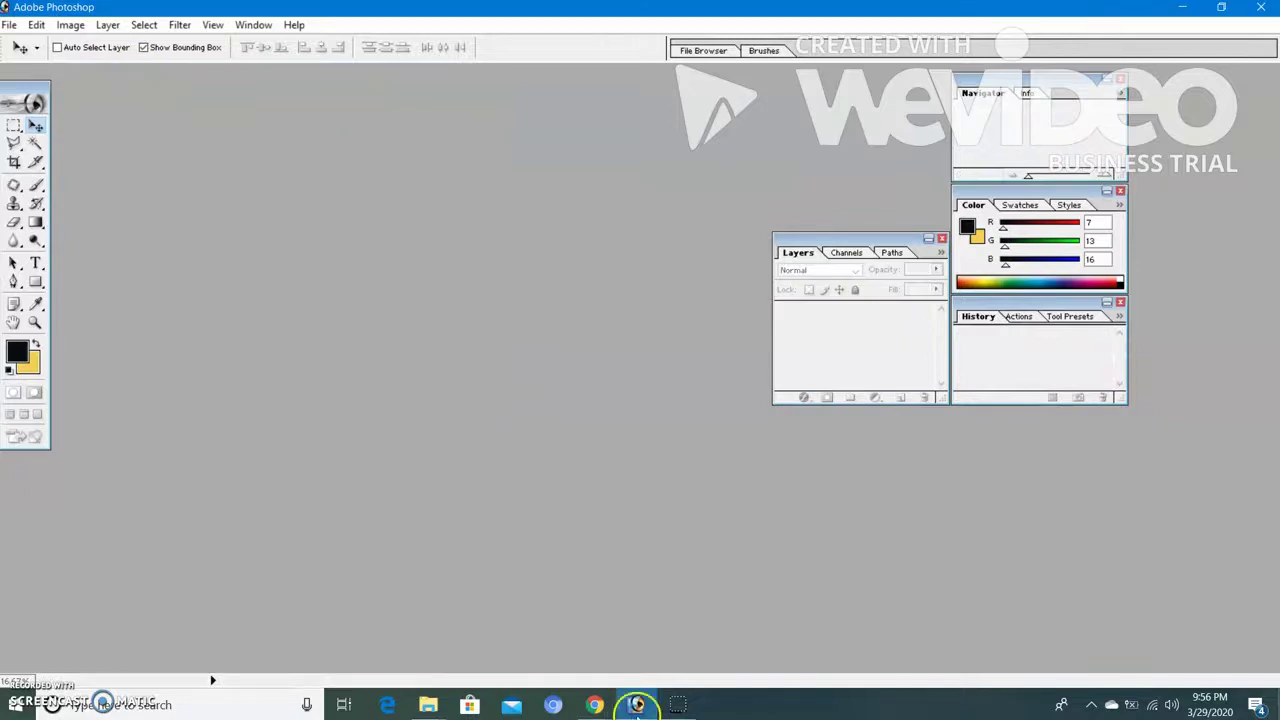
{"action": "mouse_move", "coordinate": [636, 703]}
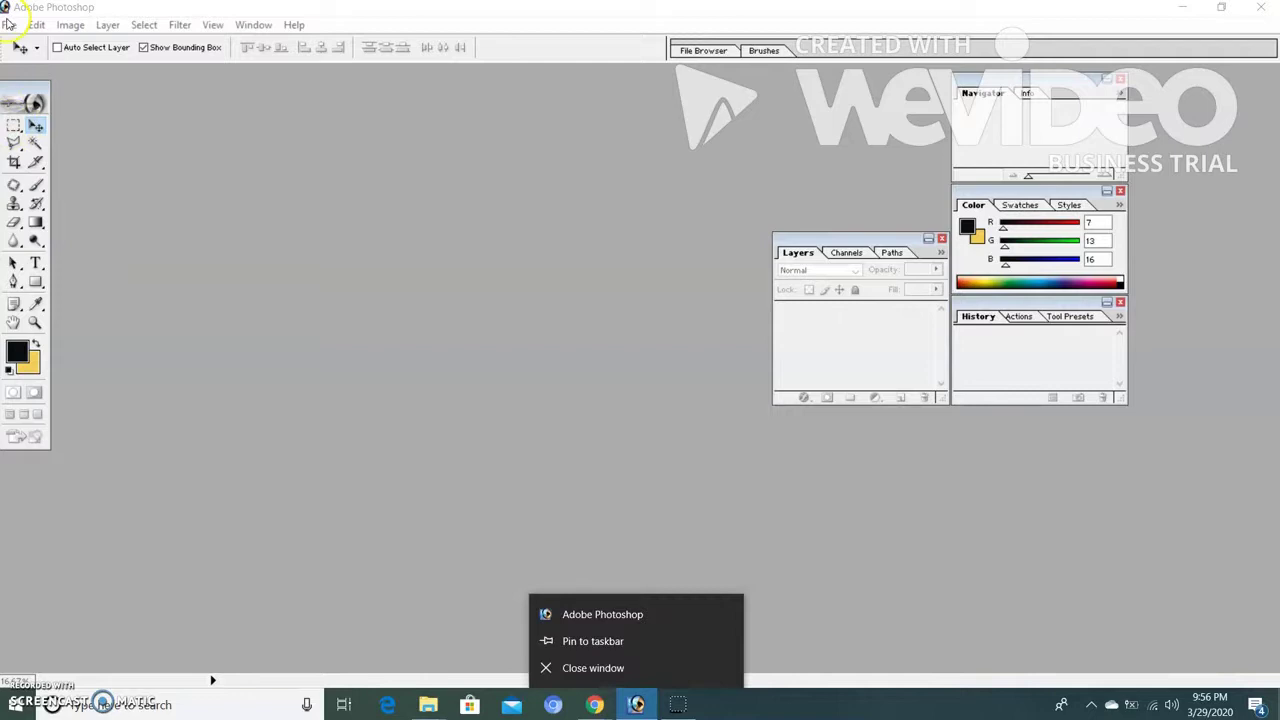
{"action": "left_click", "coordinate": [214, 170]}
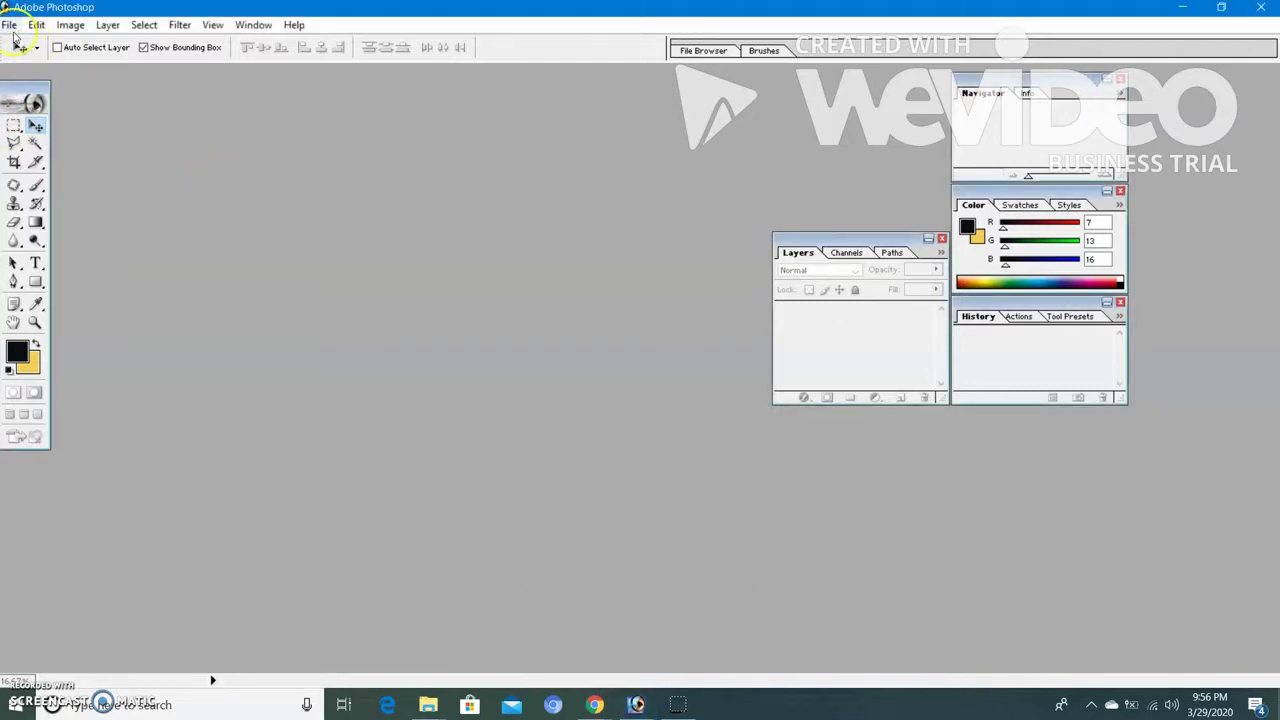
- Start a new document and name it good
{"action": "left_click", "coordinate": [10, 24]}
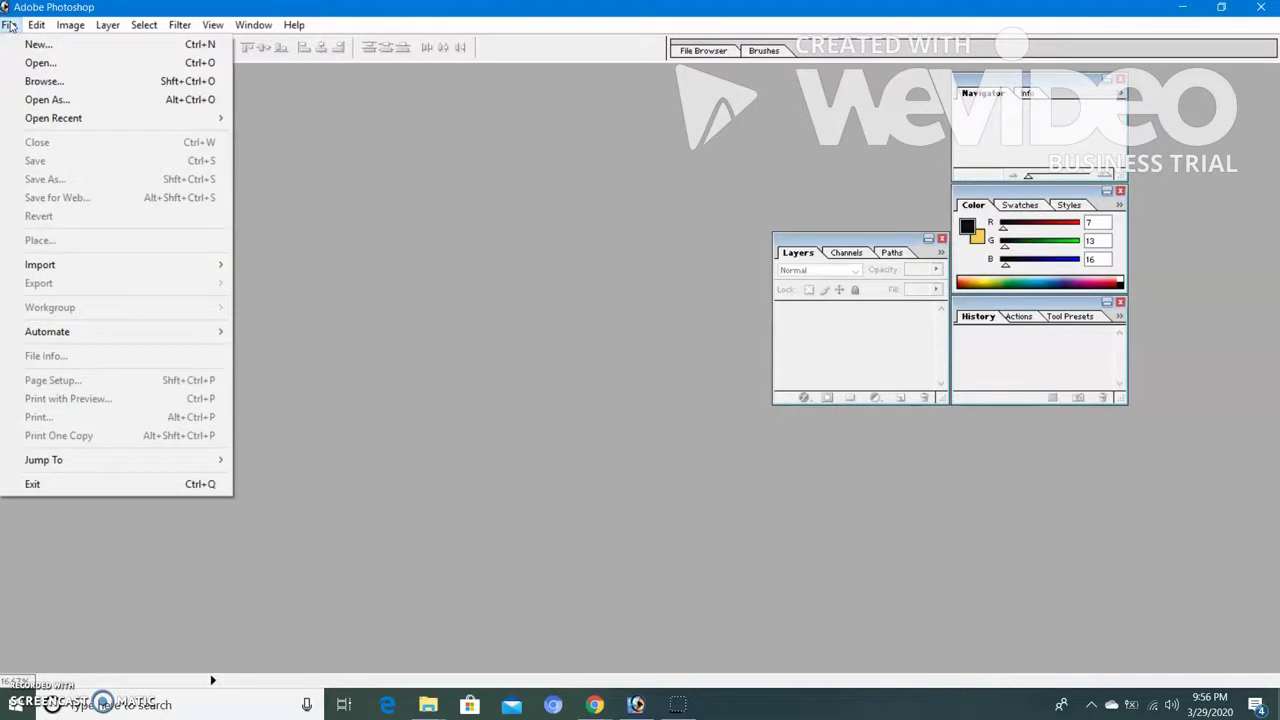
{"action": "left_click", "coordinate": [23, 49]}
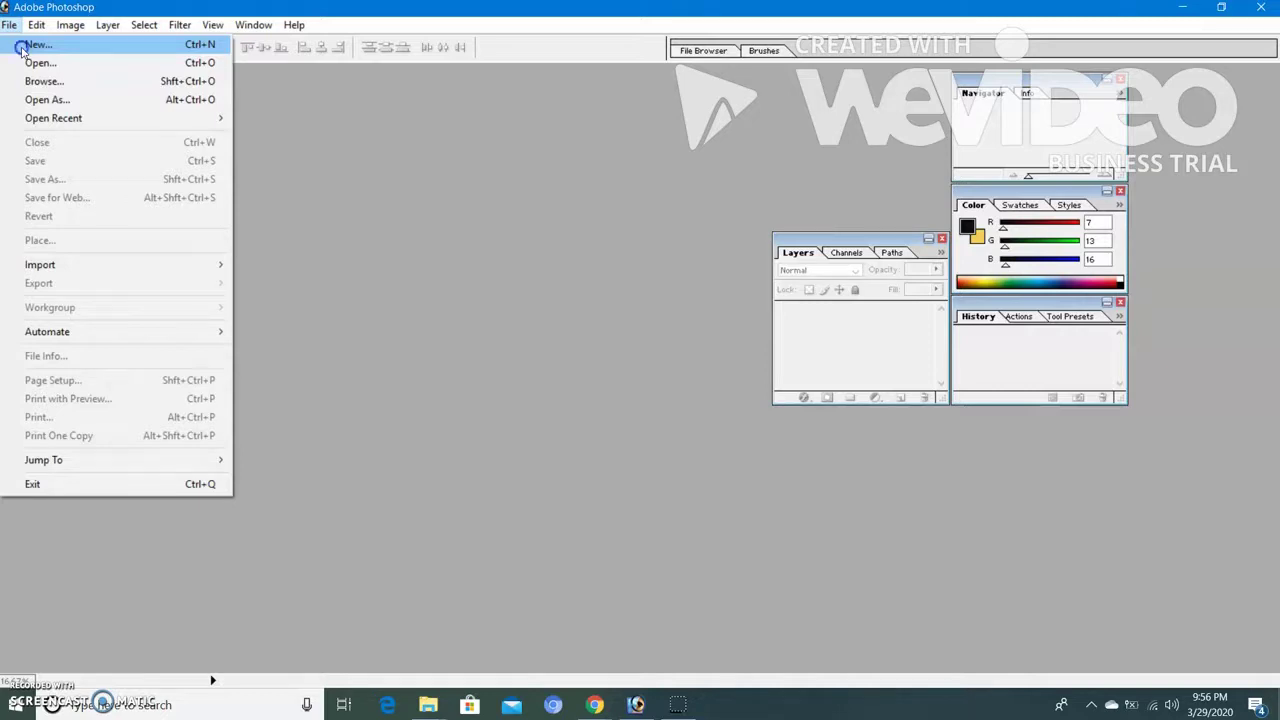
{"action": "left_click", "coordinate": [23, 45]}
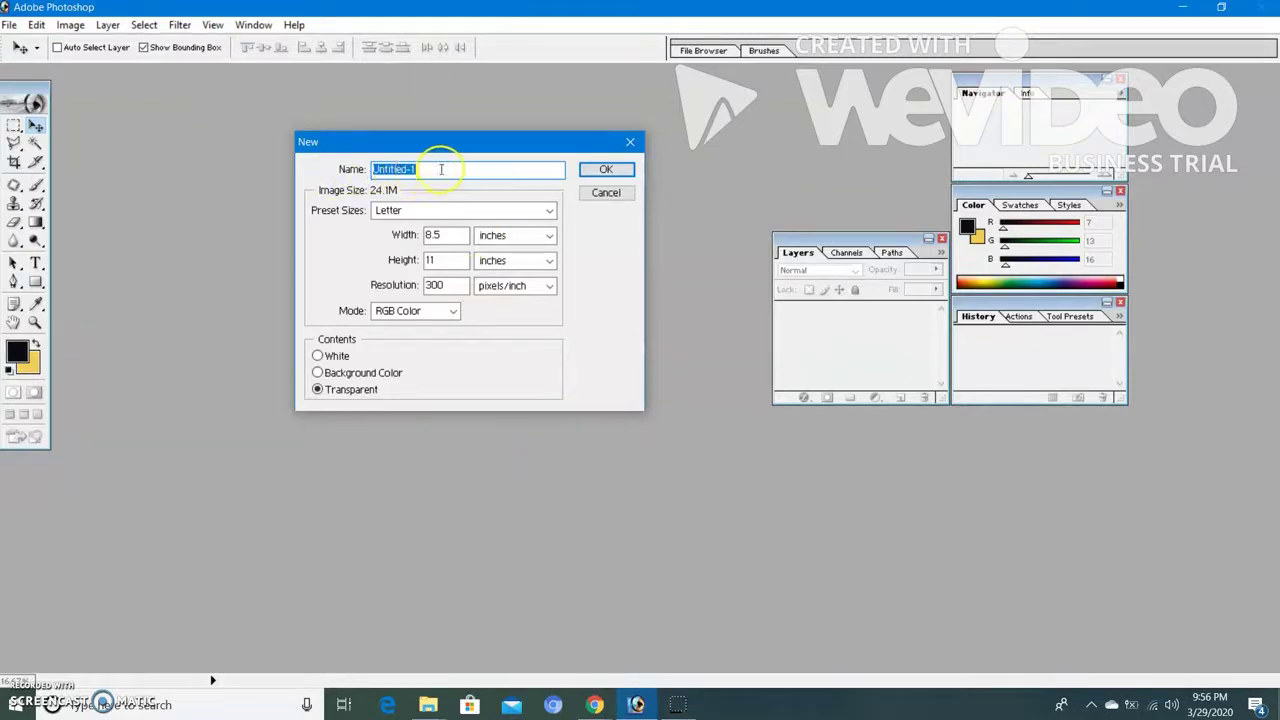
{"action": "key", "text": "BackSpace"}
{"action": "type", "text": "good"}
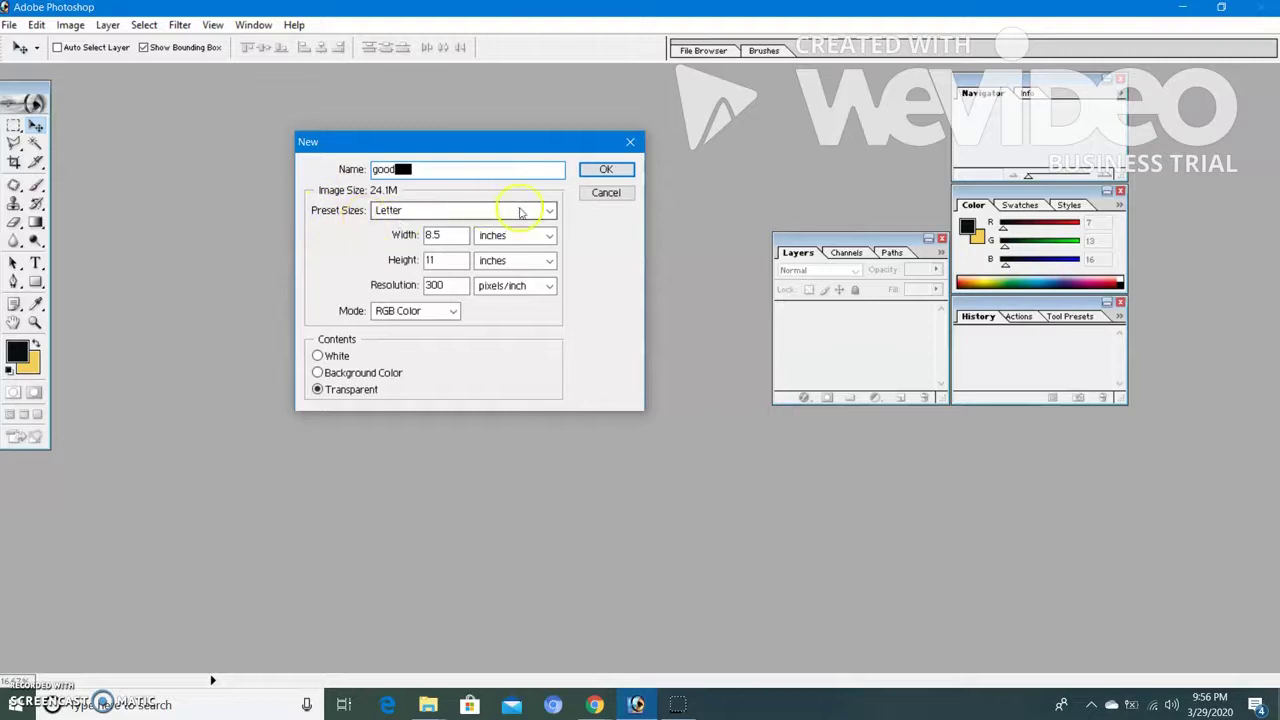
- Look through the preset sizes for the new document and choose Letter
{"action": "left_click", "coordinate": [549, 211]}
{"action": "left_click", "coordinate": [550, 211]}
{"action": "left_click", "coordinate": [546, 228]}
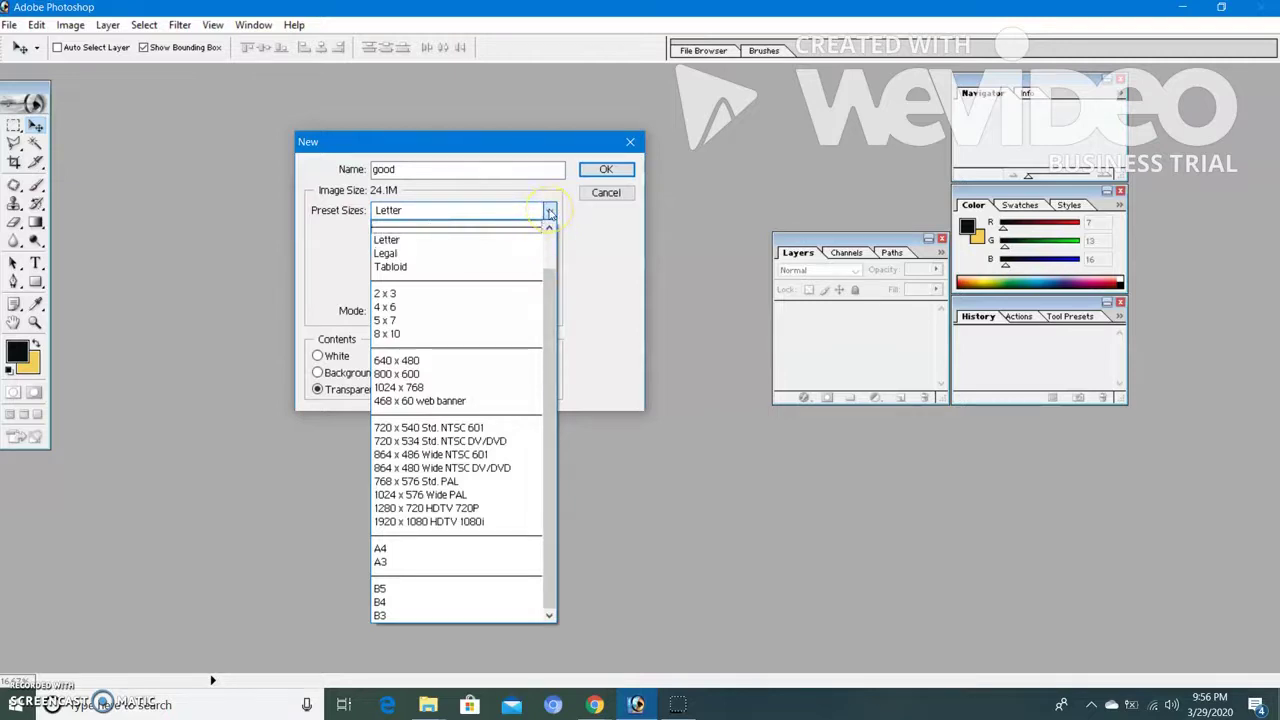
{"action": "left_click", "coordinate": [487, 377]}
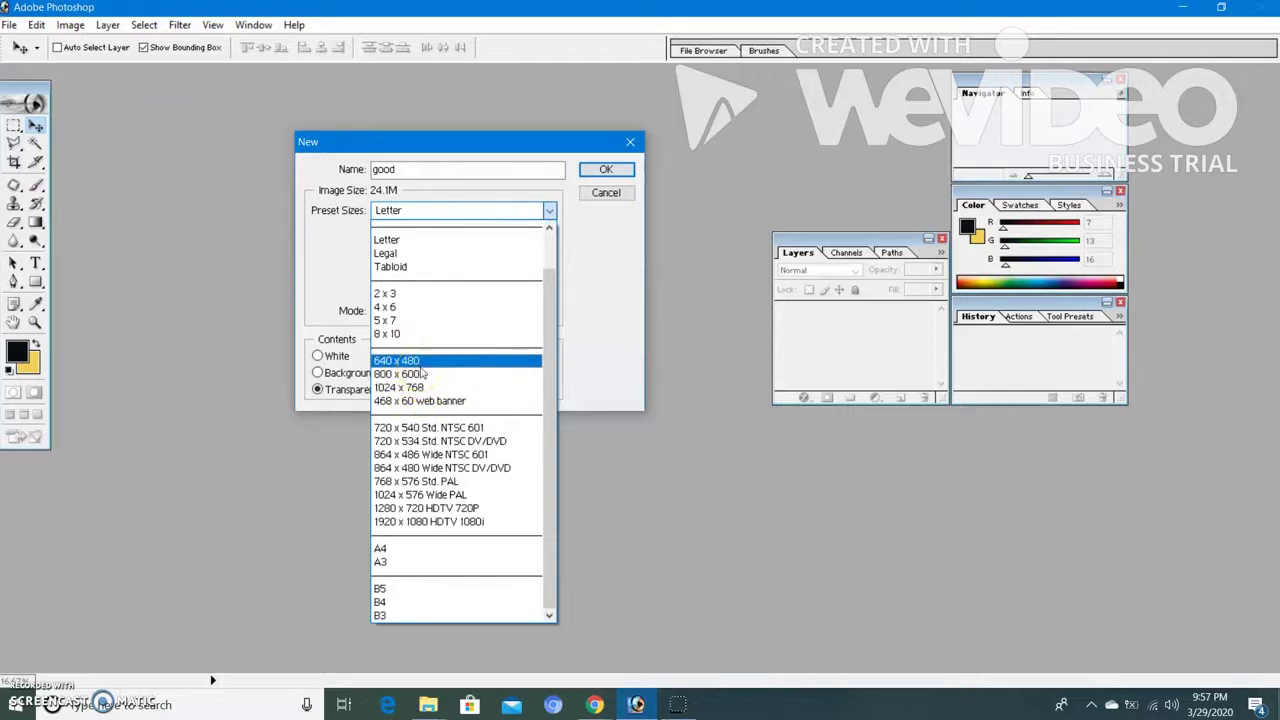
{"action": "left_click", "coordinate": [396, 404]}
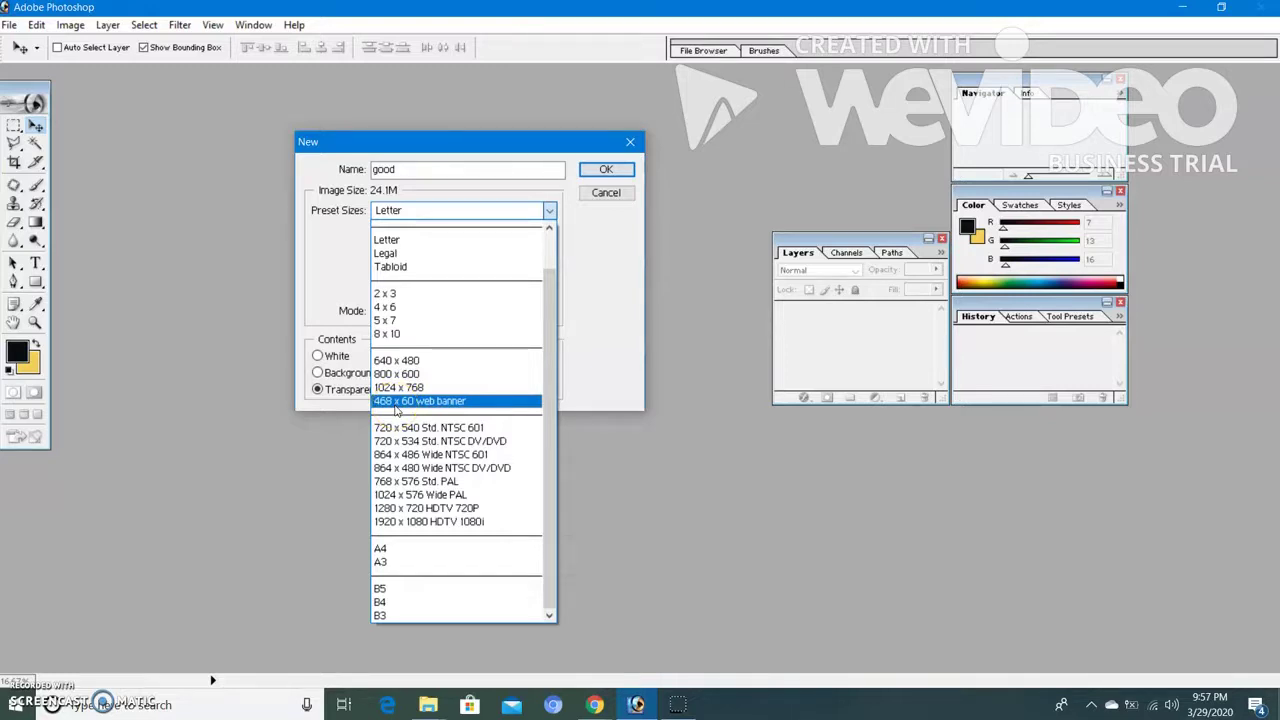
{"action": "left_click", "coordinate": [383, 438]}
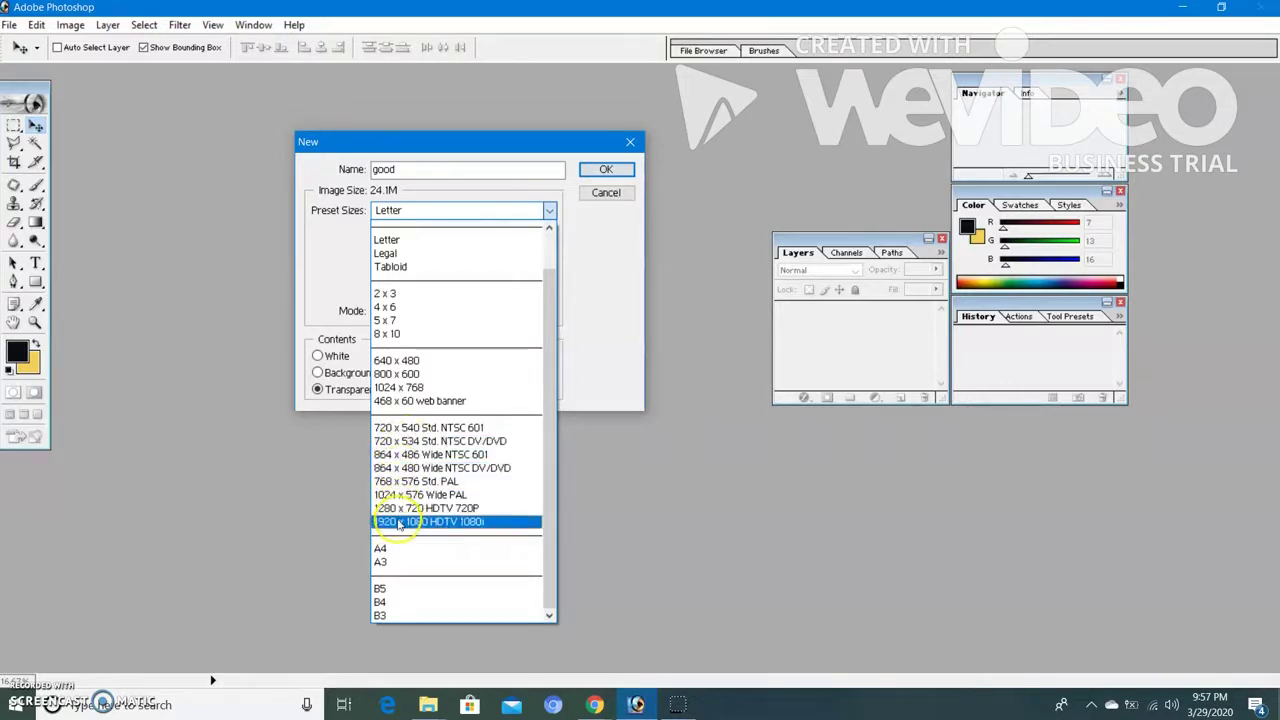
{"action": "left_click", "coordinate": [428, 253]}
{"action": "left_click", "coordinate": [428, 240]}
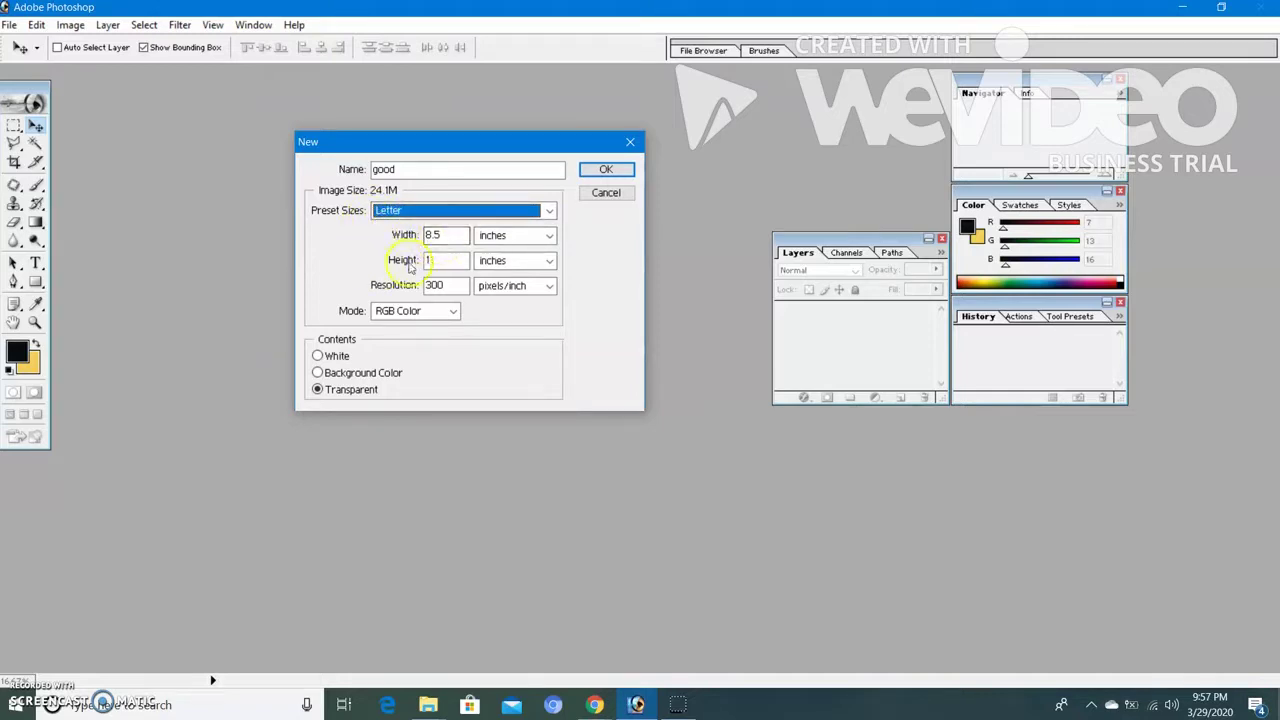
- Choose inches as the unit for the new document's width
{"action": "left_click", "coordinate": [436, 260]}
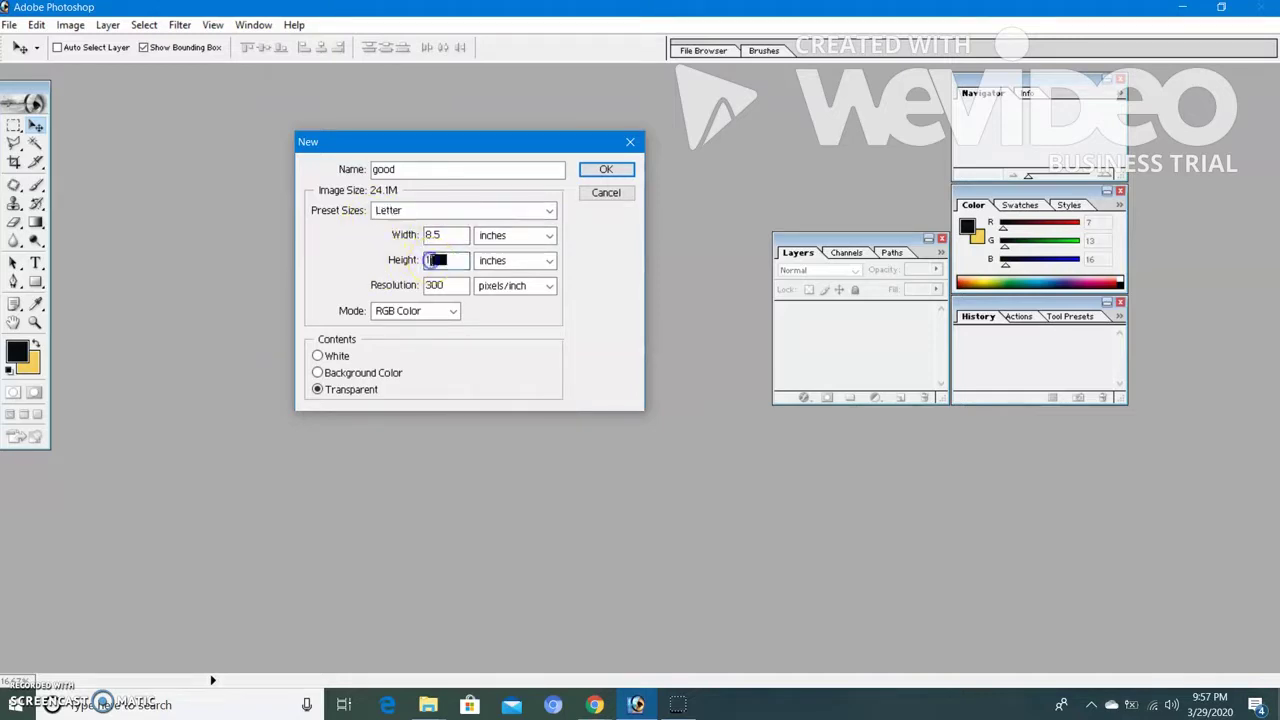
{"action": "left_click", "coordinate": [549, 235]}
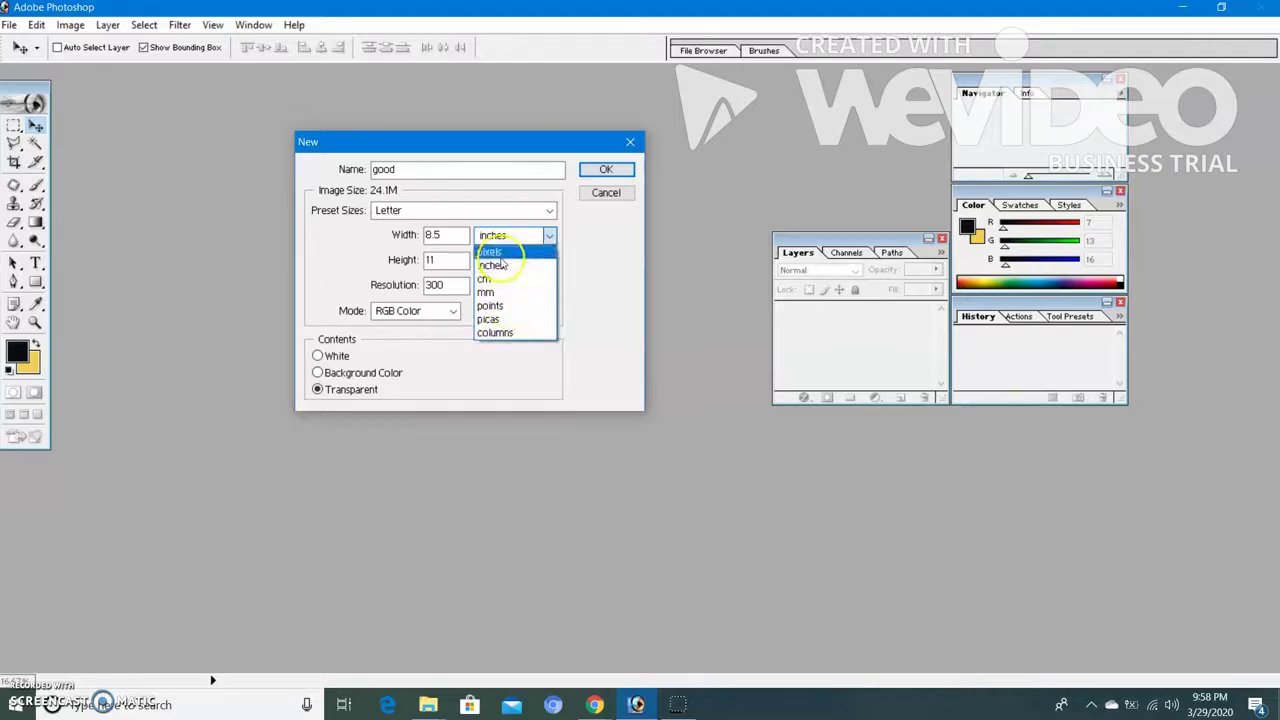
{"action": "left_click", "coordinate": [505, 267]}
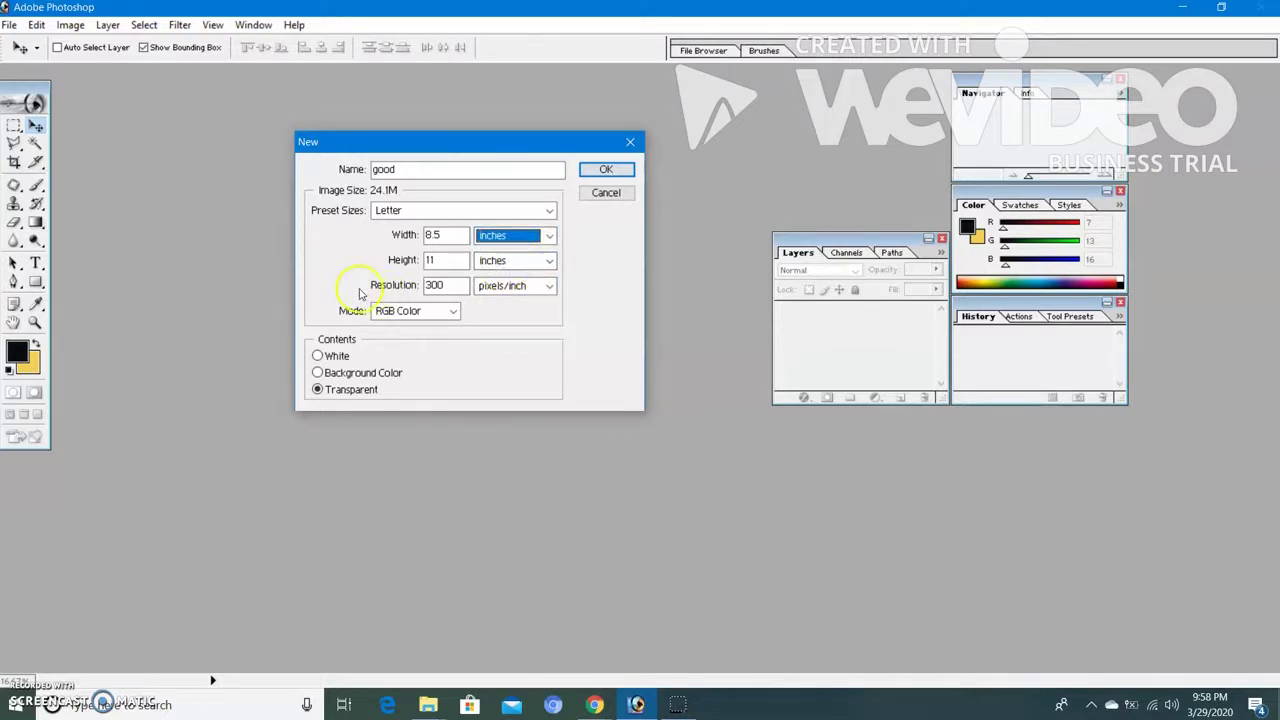
{"action": "left_click", "coordinate": [417, 291]}
{"action": "left_click", "coordinate": [417, 291]}
{"action": "key", "text": "Tab"}
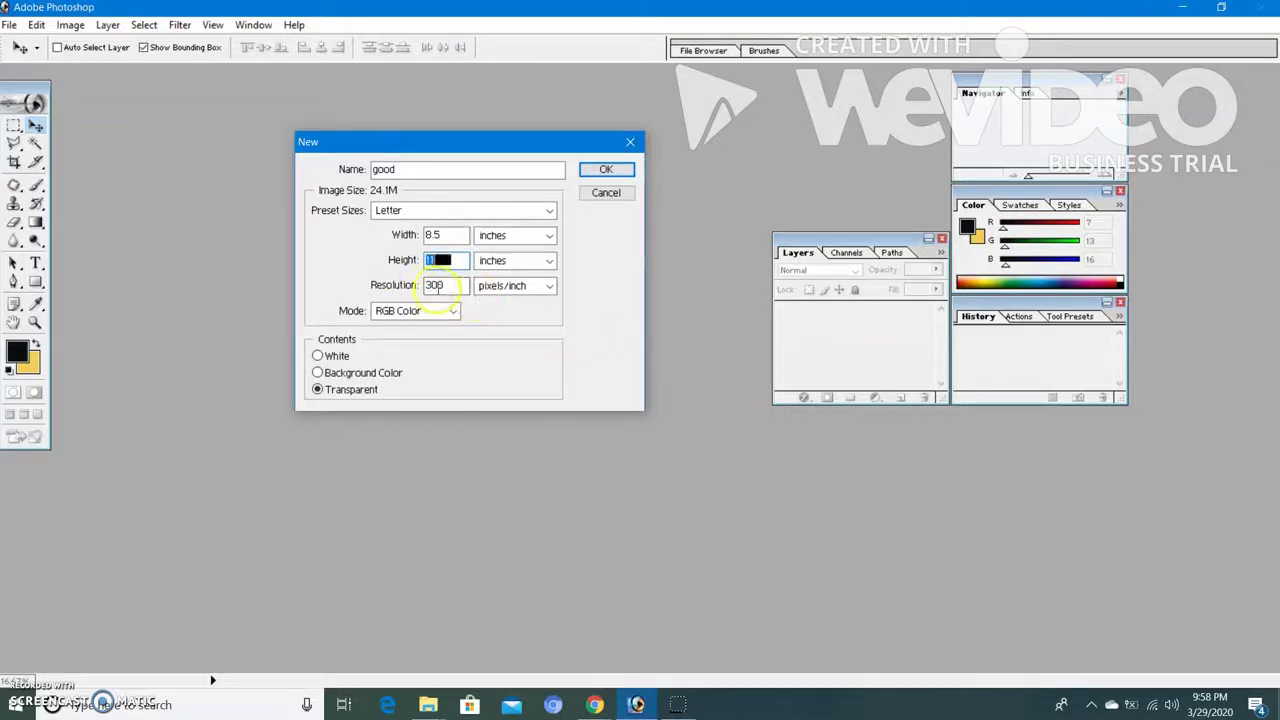
- Choose pixels/inch as the unit for the new document's resolution
{"action": "left_click", "coordinate": [453, 286]}
{"action": "left_click_drag", "start_coordinate": [453, 286], "coordinate": [428, 285]}
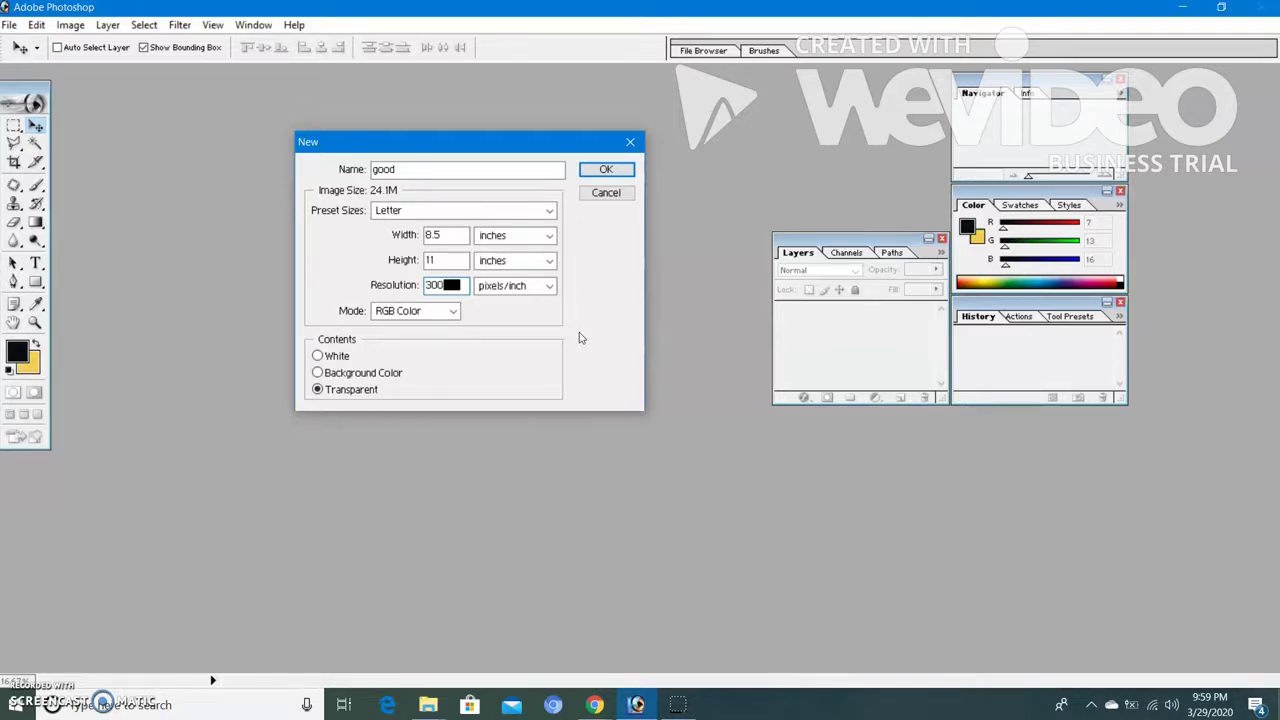
{"action": "left_click", "coordinate": [559, 289]}
{"action": "left_click", "coordinate": [549, 286]}
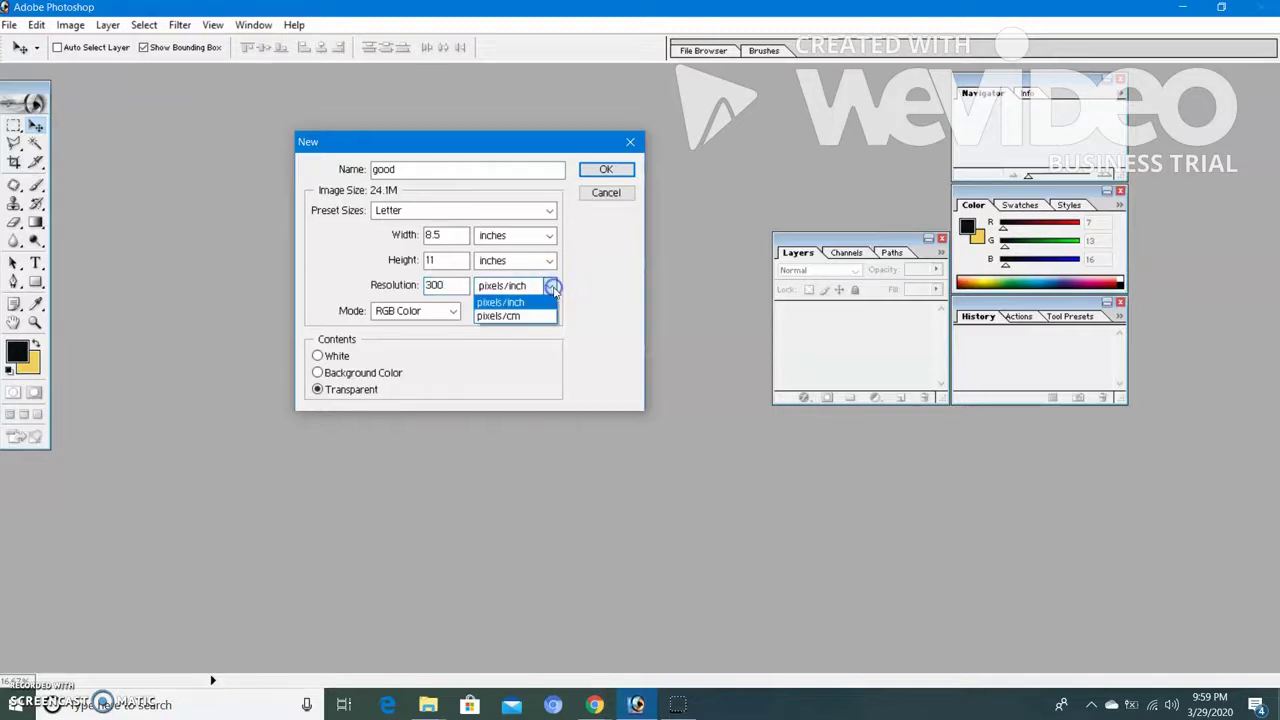
{"action": "left_click", "coordinate": [531, 302]}
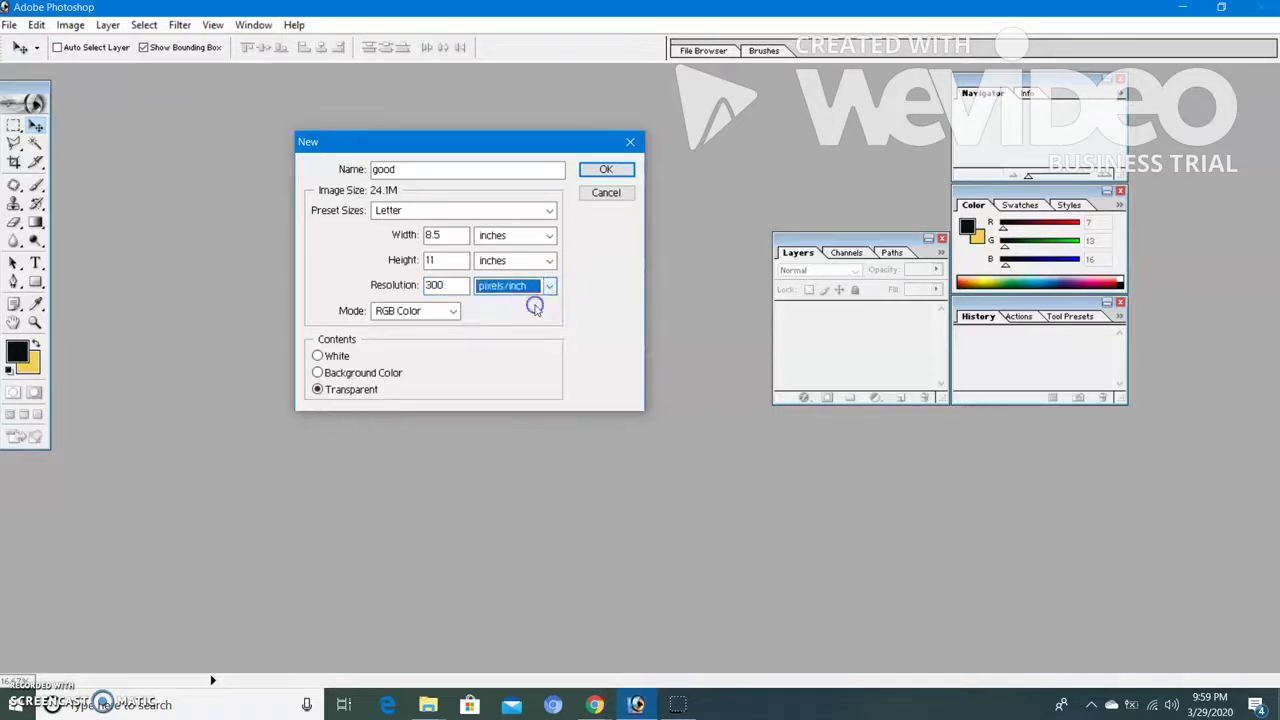
- Choose RGB Color as the mode and create the document with White contents
{"action": "left_click", "coordinate": [453, 311]}
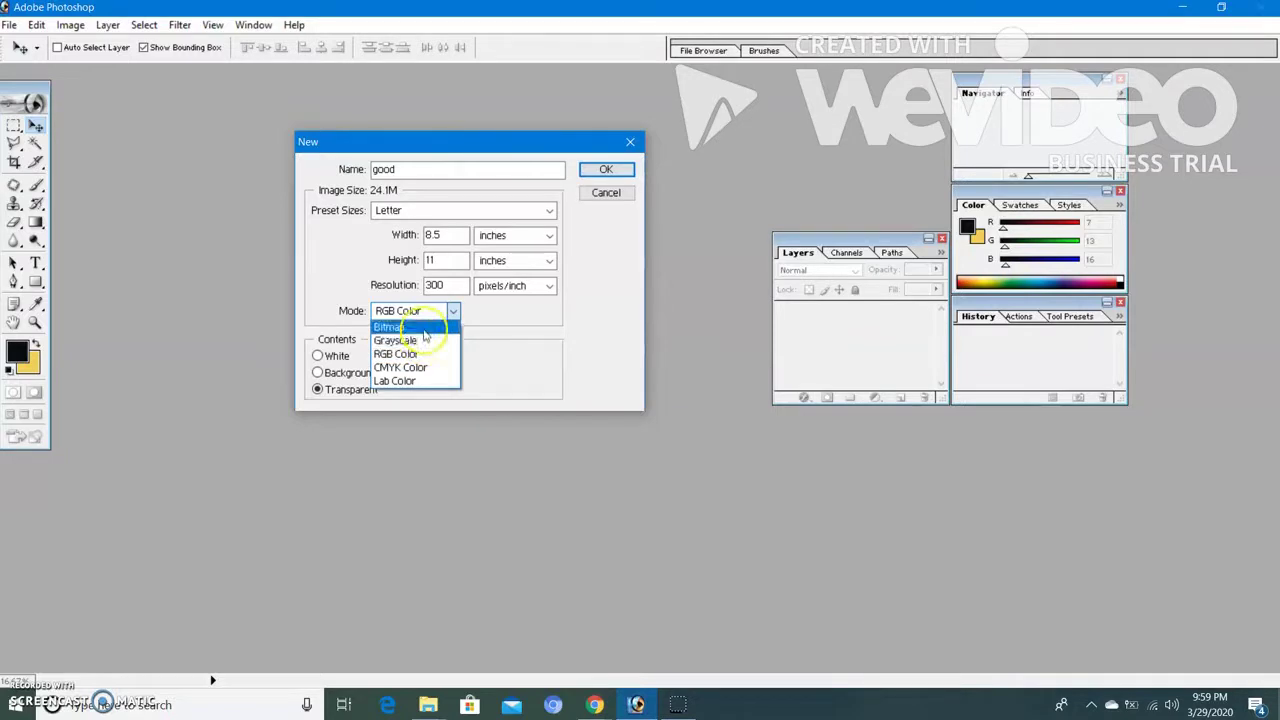
{"action": "left_click", "coordinate": [424, 383]}
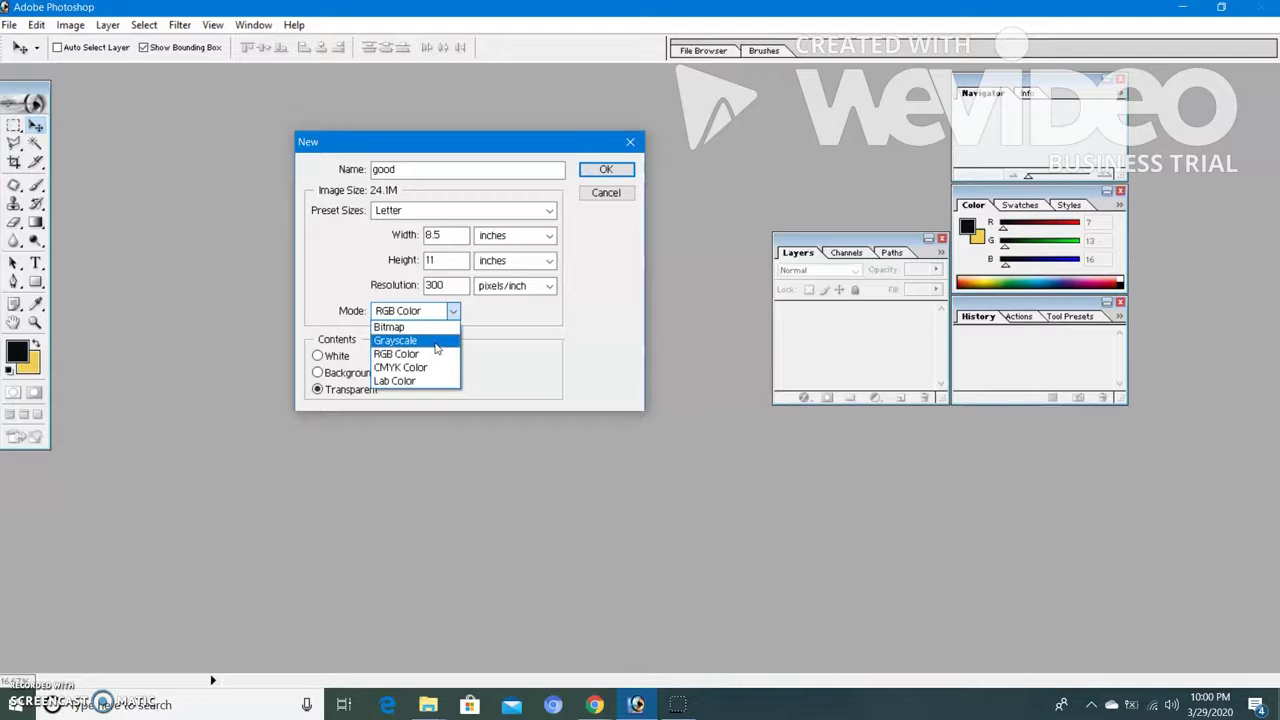
{"action": "left_click", "coordinate": [431, 357]}
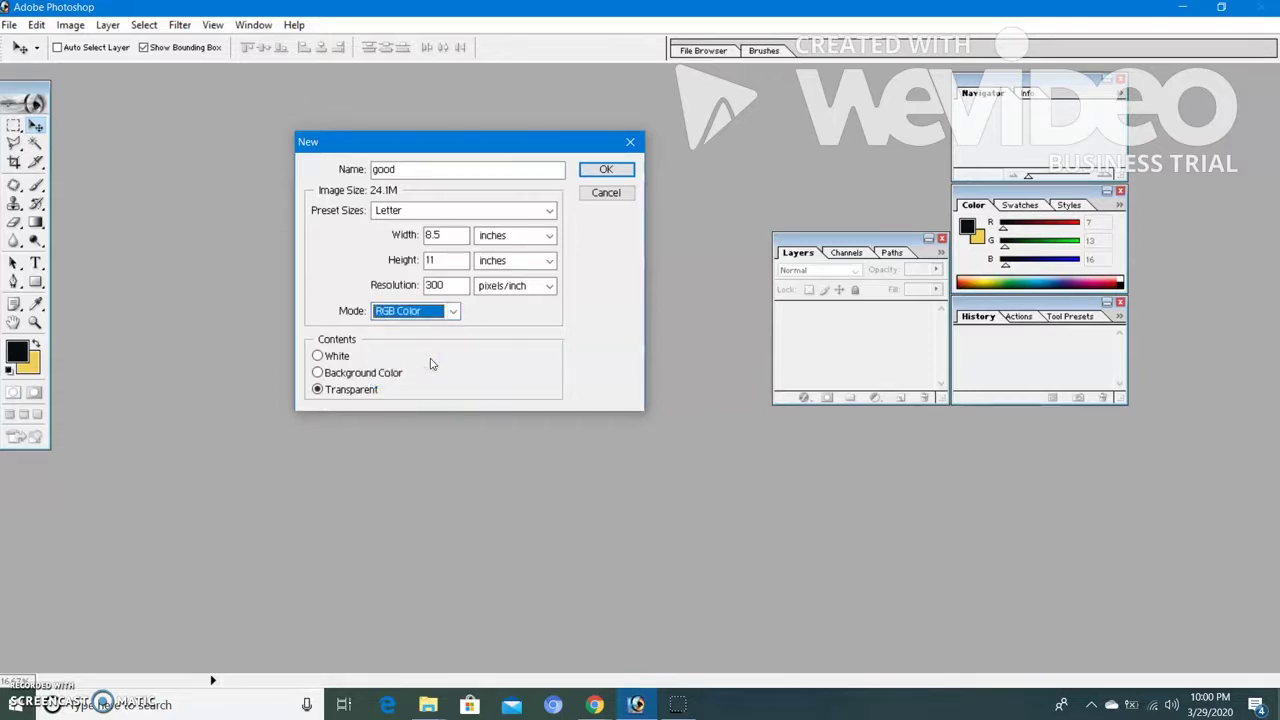
{"action": "left_click", "coordinate": [318, 358]}
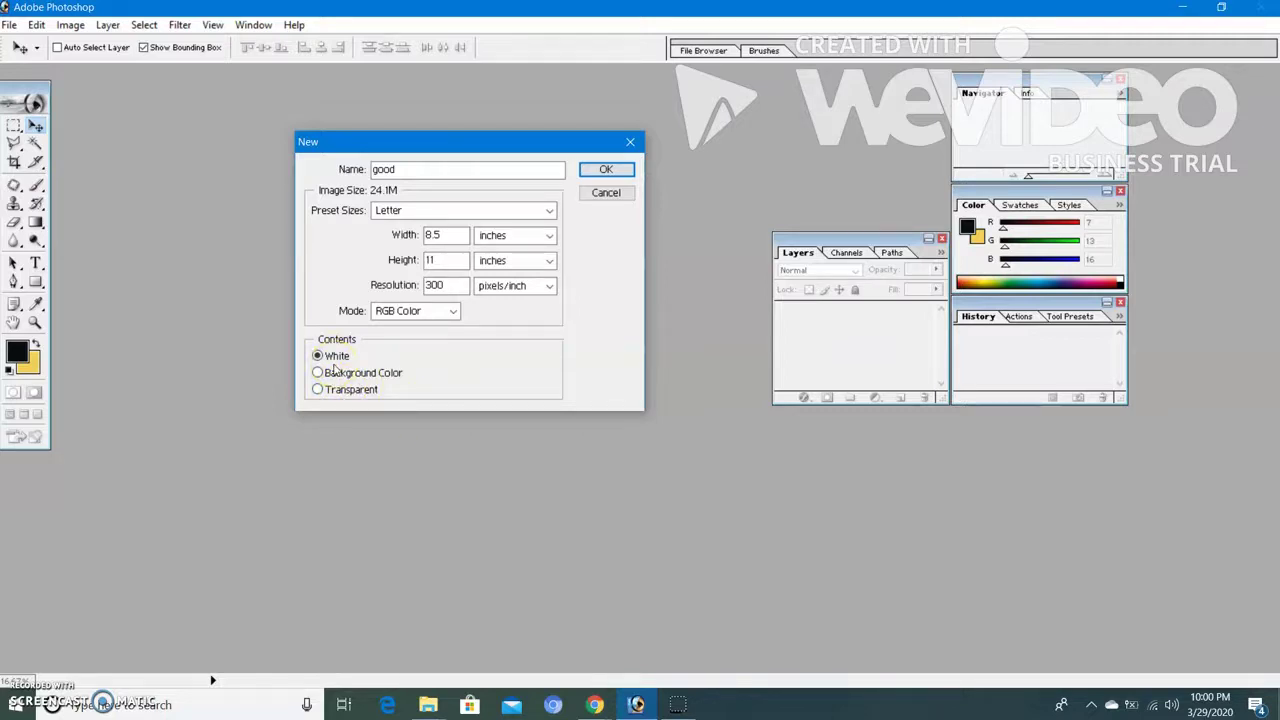
{"action": "left_click", "coordinate": [610, 170]}
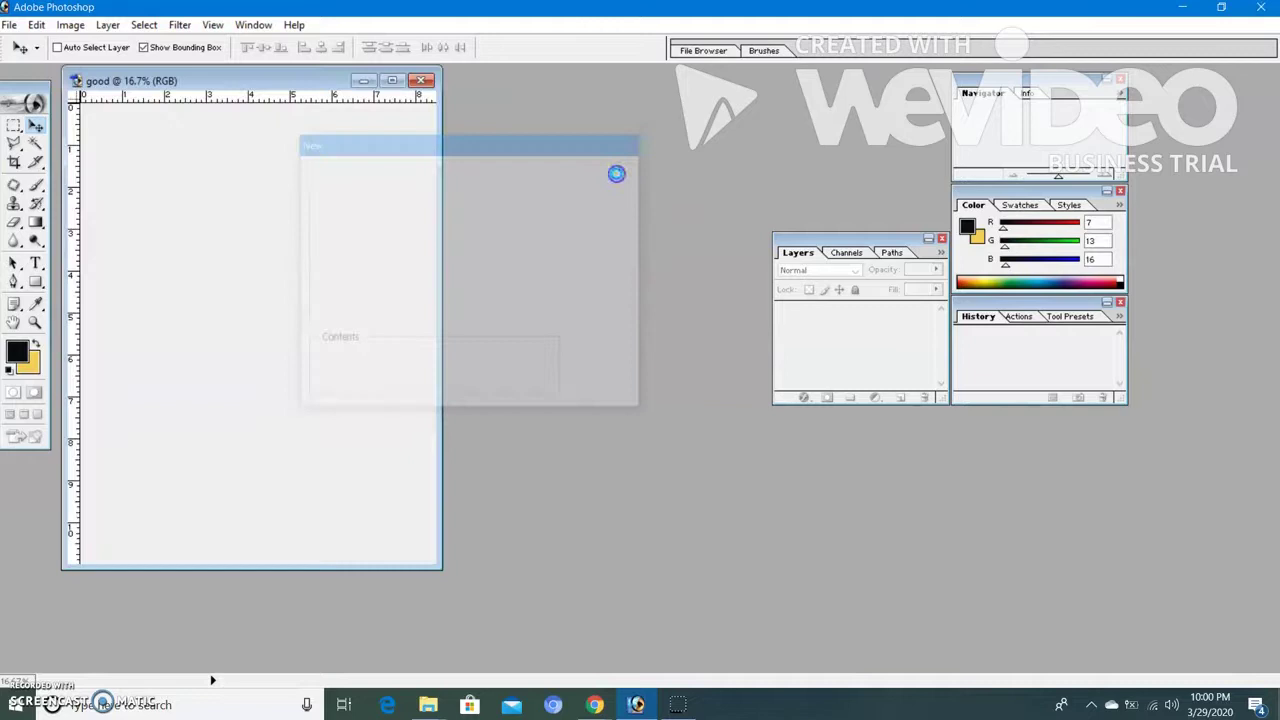
- Create a second new document using the 4 x 6 preset size and Background Color contents
{"action": "left_click", "coordinate": [8, 25]}
{"action": "left_click", "coordinate": [8, 25]}
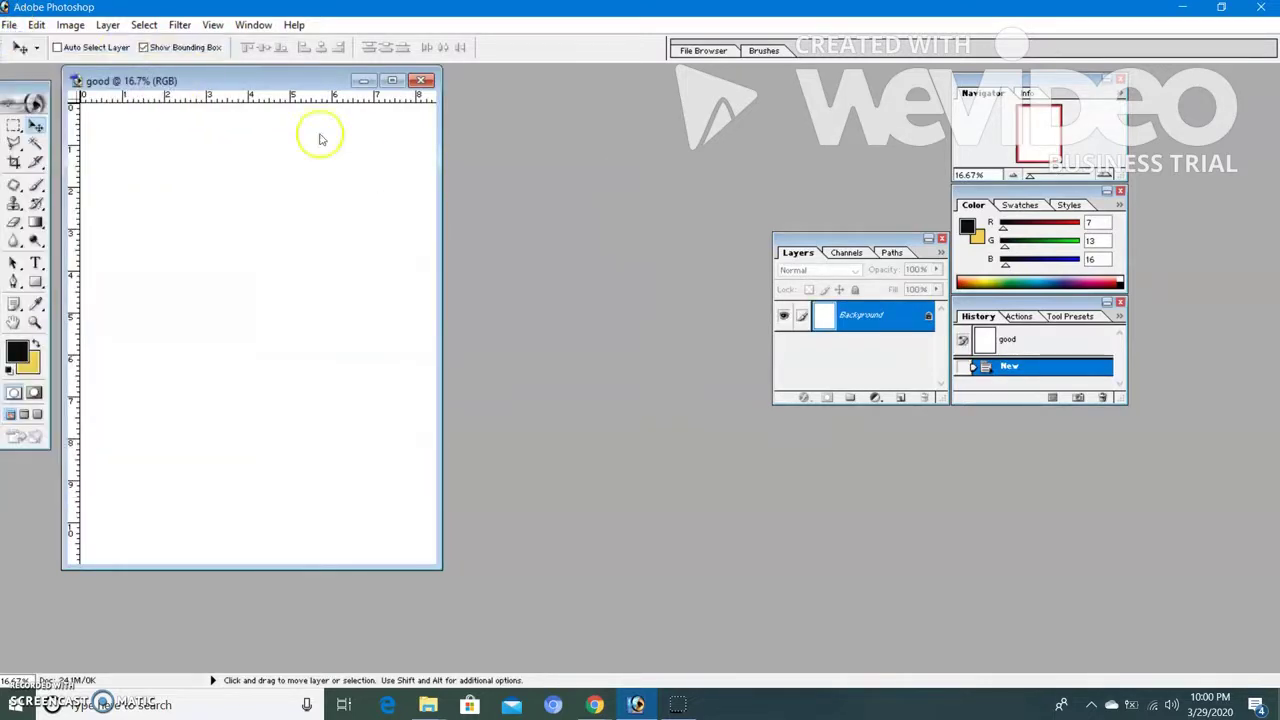
{"action": "key", "text": "ctrl+n"}
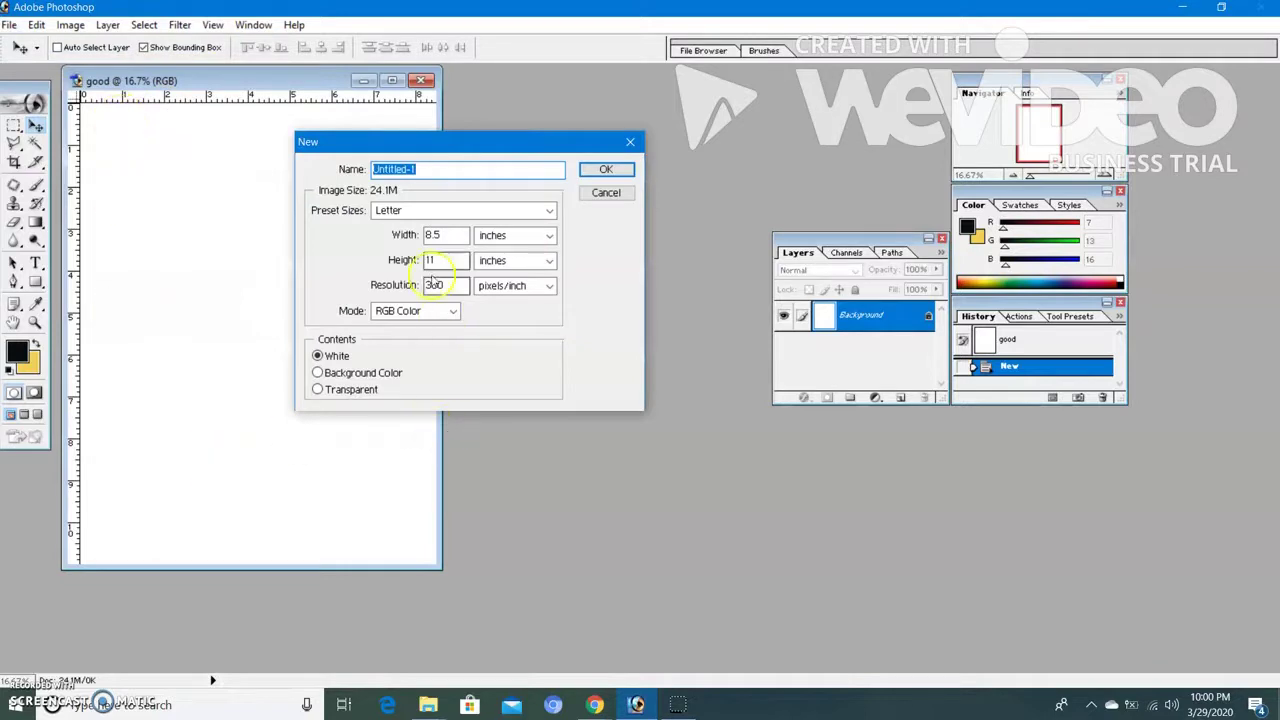
{"action": "left_click_drag", "start_coordinate": [432, 146], "coordinate": [554, 176]}
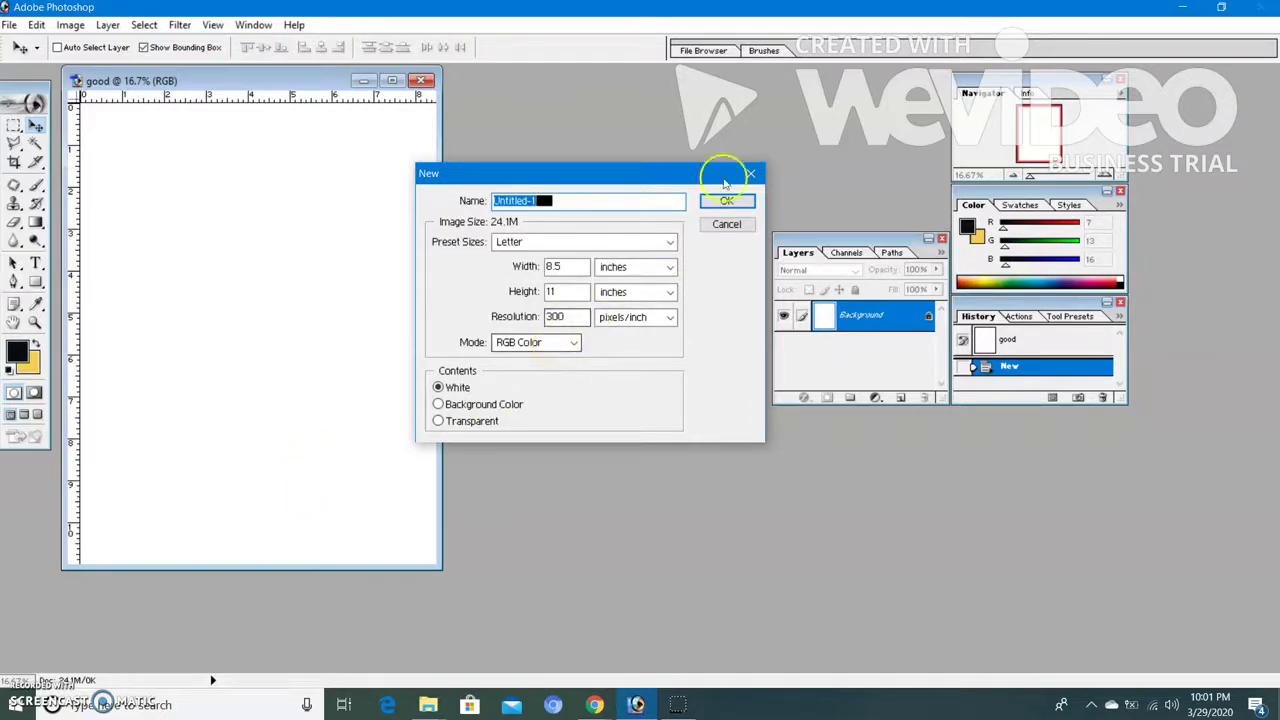
{"action": "left_click", "coordinate": [671, 244]}
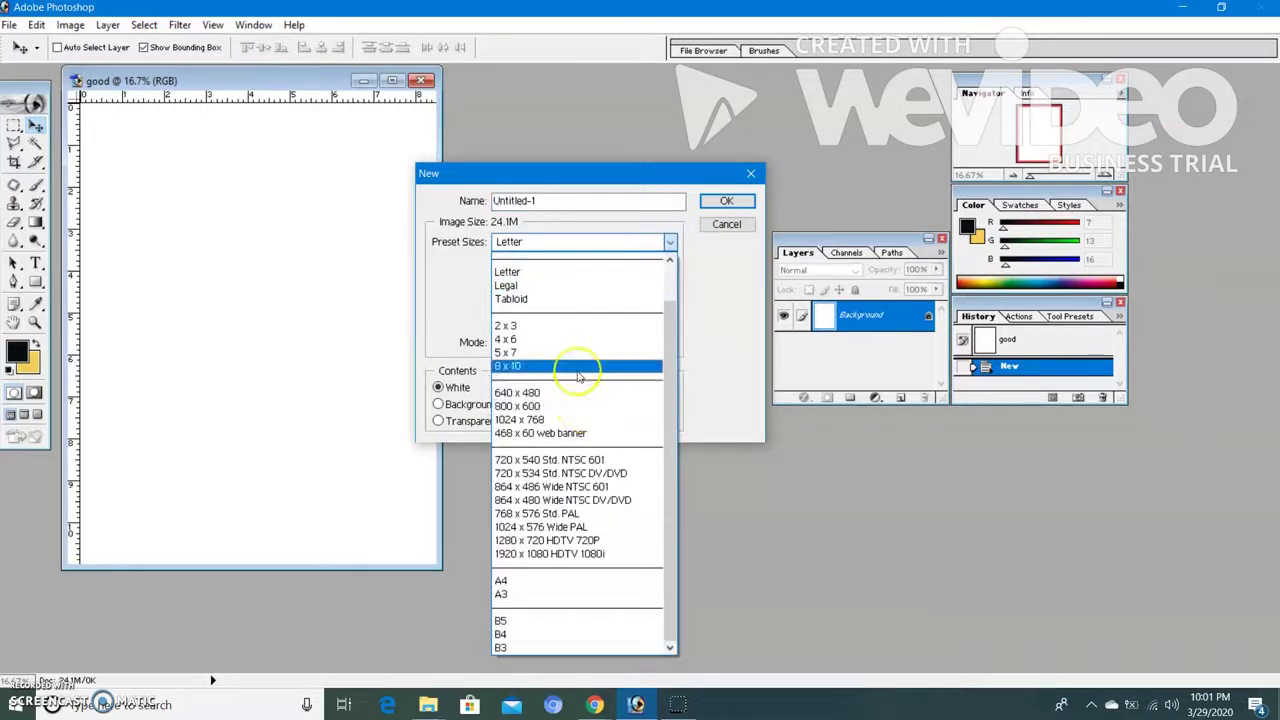
{"action": "left_click", "coordinate": [579, 341]}
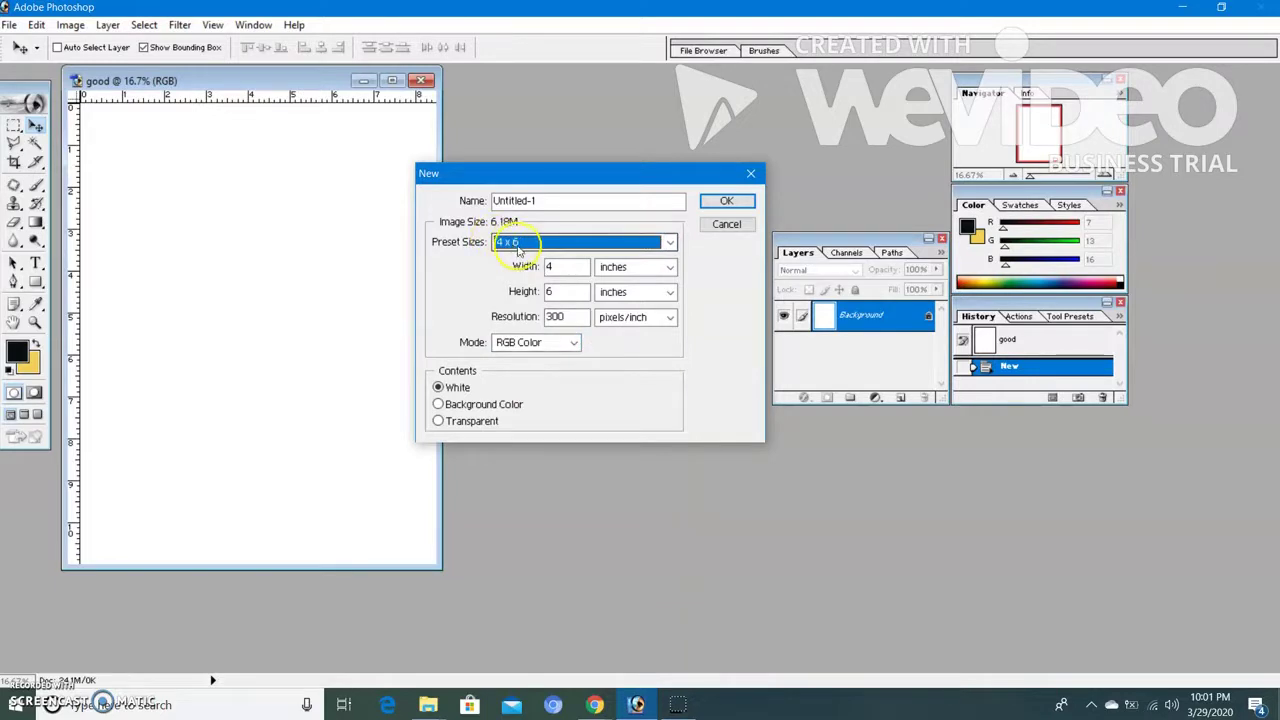
{"action": "left_click", "coordinate": [443, 406]}
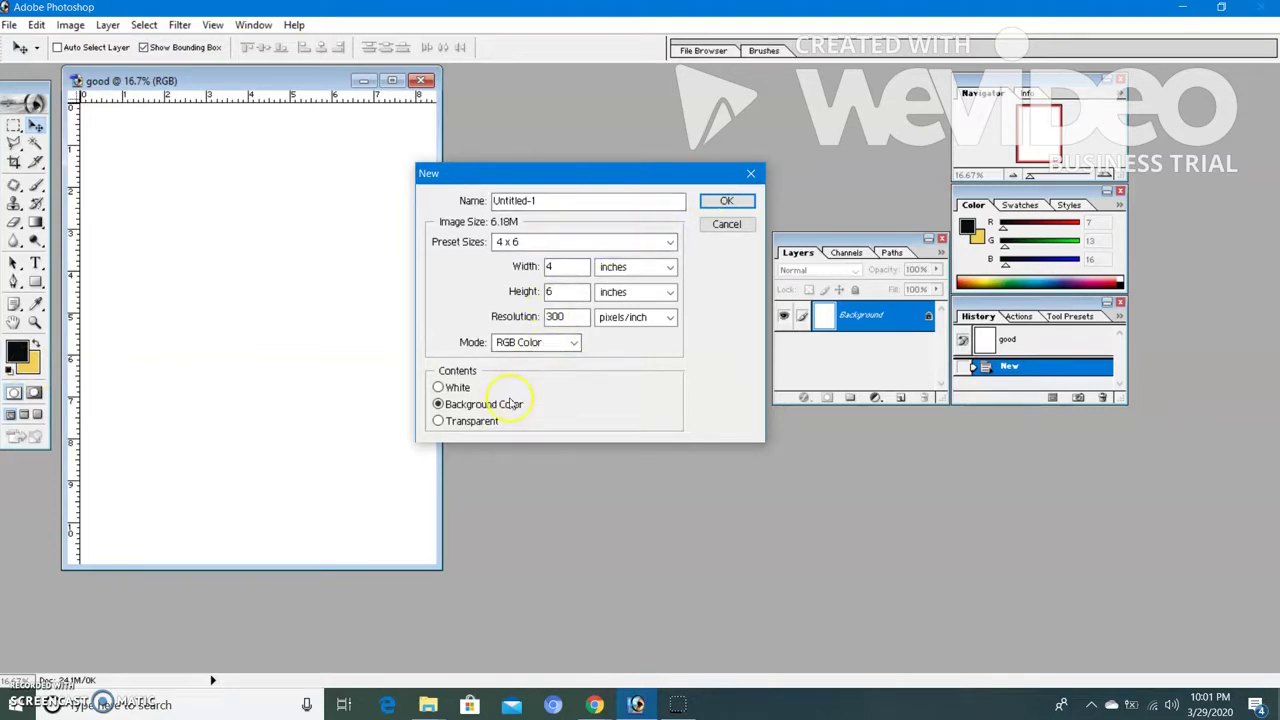
{"action": "left_click", "coordinate": [727, 201]}
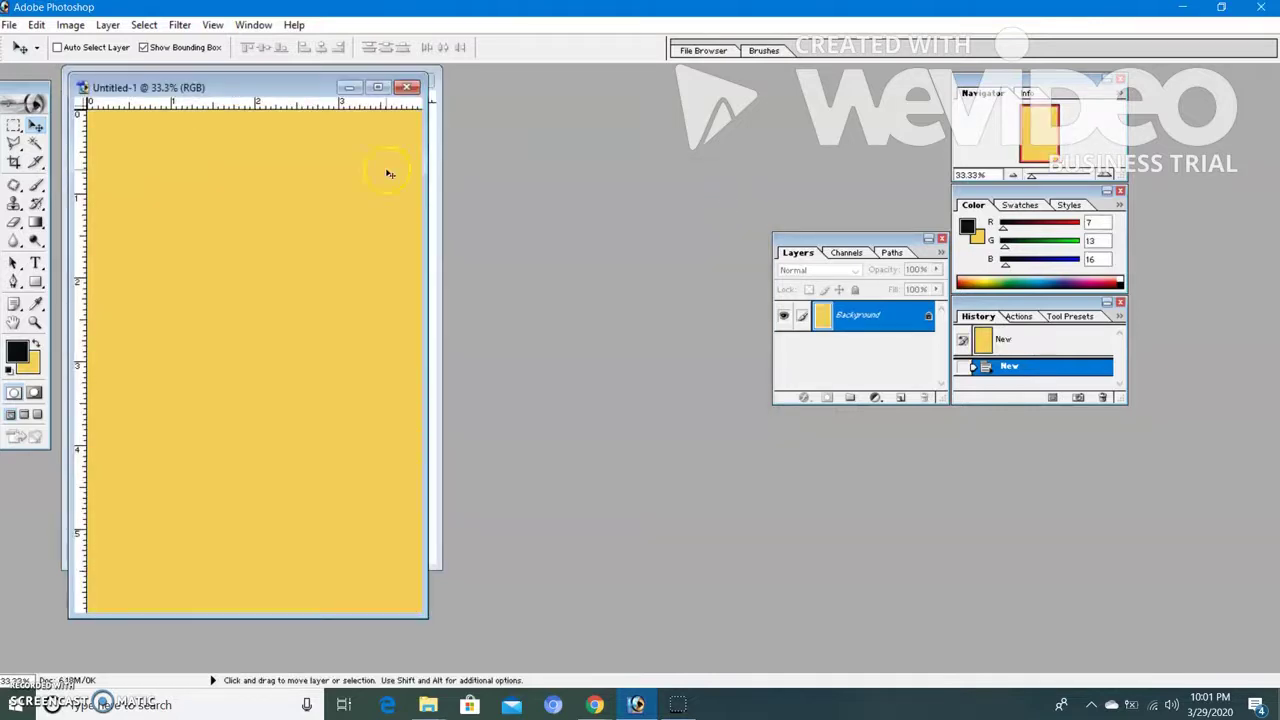
- Move the yellow document's window aside so the white document beneath it is exposed
{"action": "left_click_drag", "start_coordinate": [271, 94], "coordinate": [524, 119]}
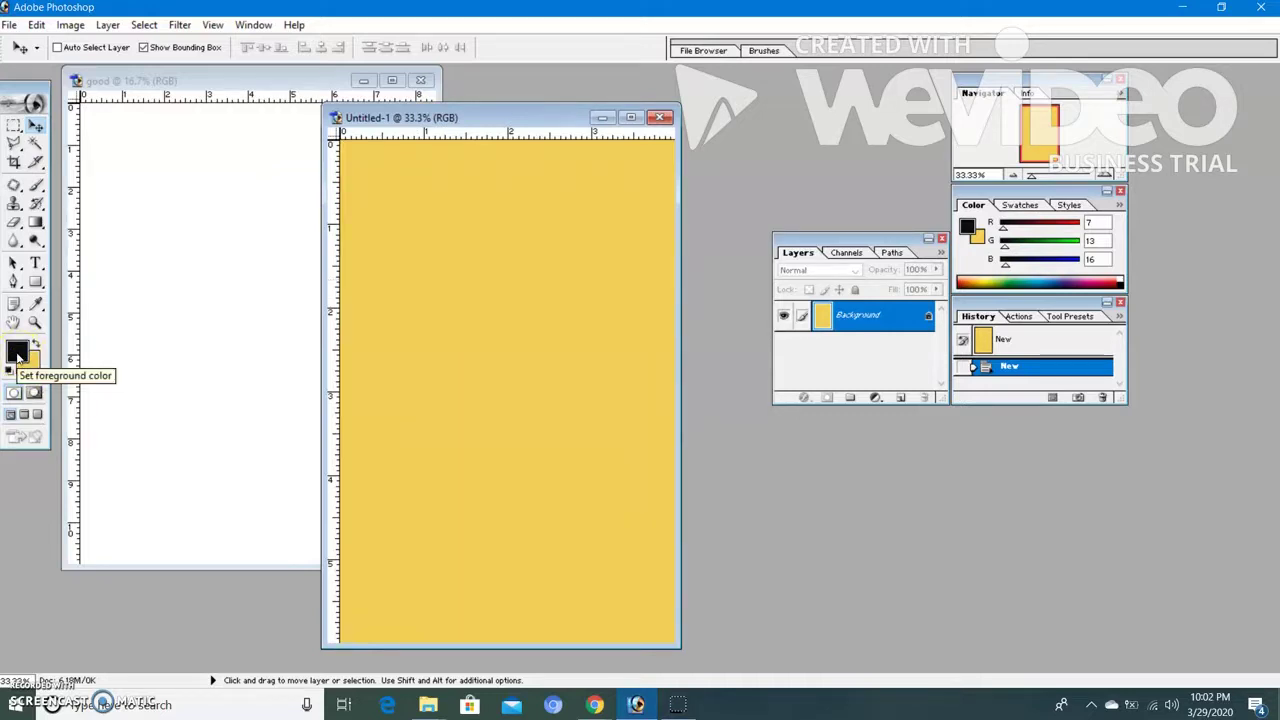
- Swap the foreground and background colors and switch them back to their original order
{"action": "left_click", "coordinate": [34, 368]}
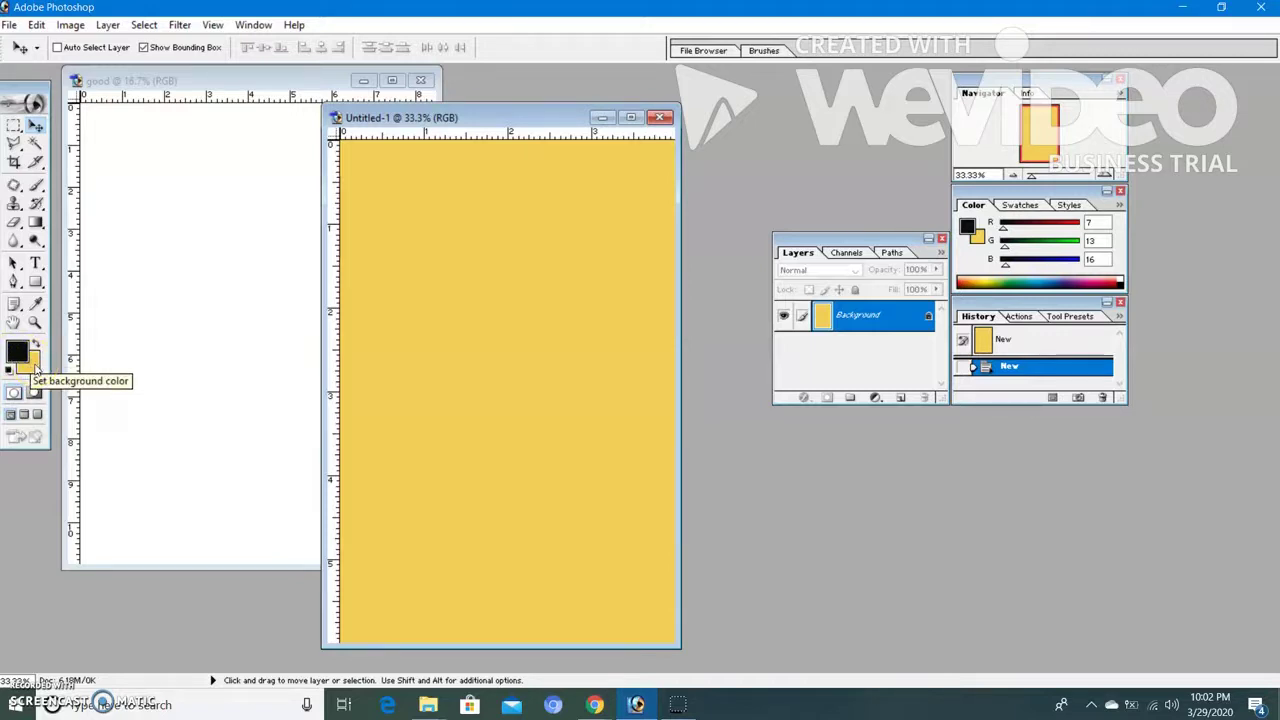
{"action": "left_click", "coordinate": [34, 346]}
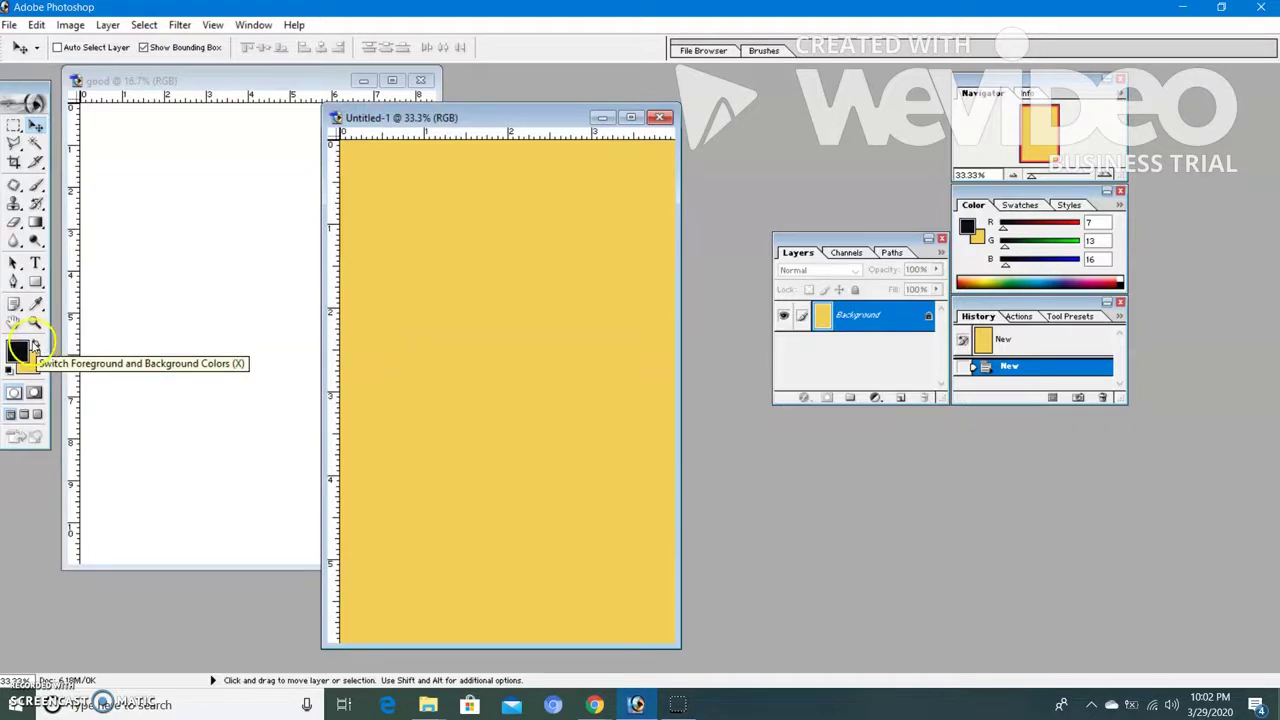
{"action": "left_click", "coordinate": [34, 346]}
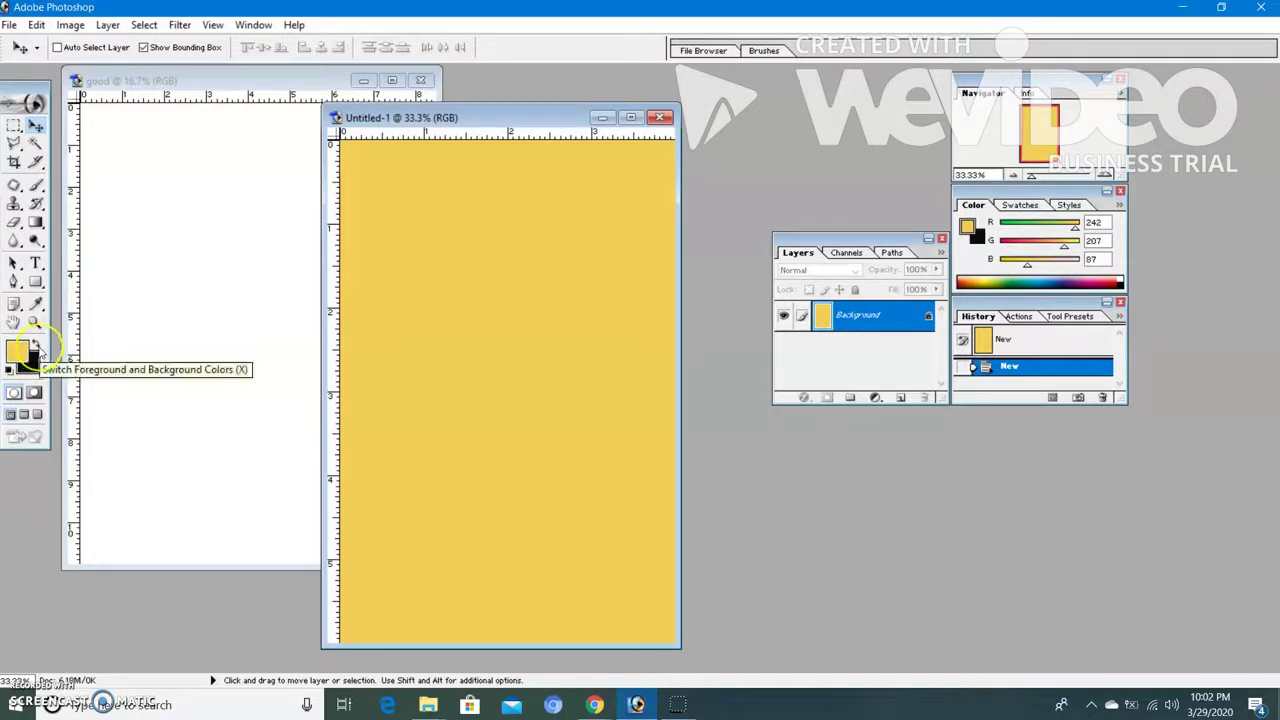
{"action": "left_click", "coordinate": [33, 365]}
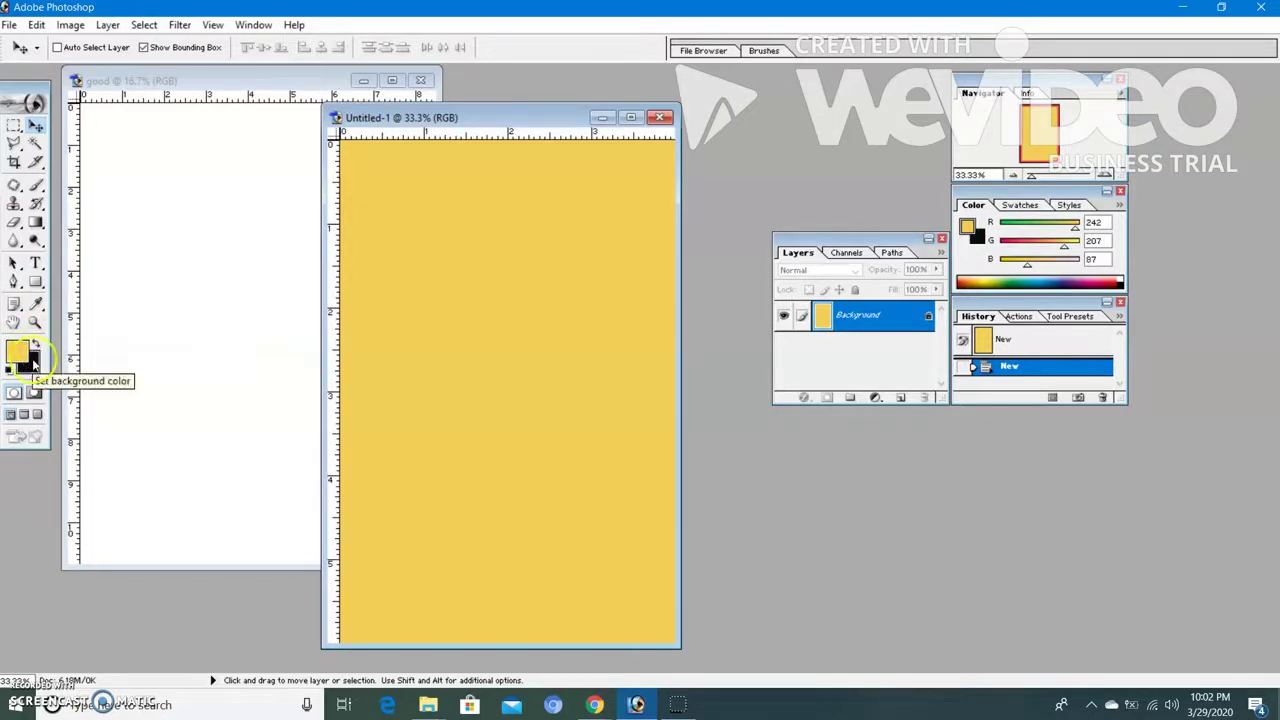
{"action": "left_click", "coordinate": [33, 363]}
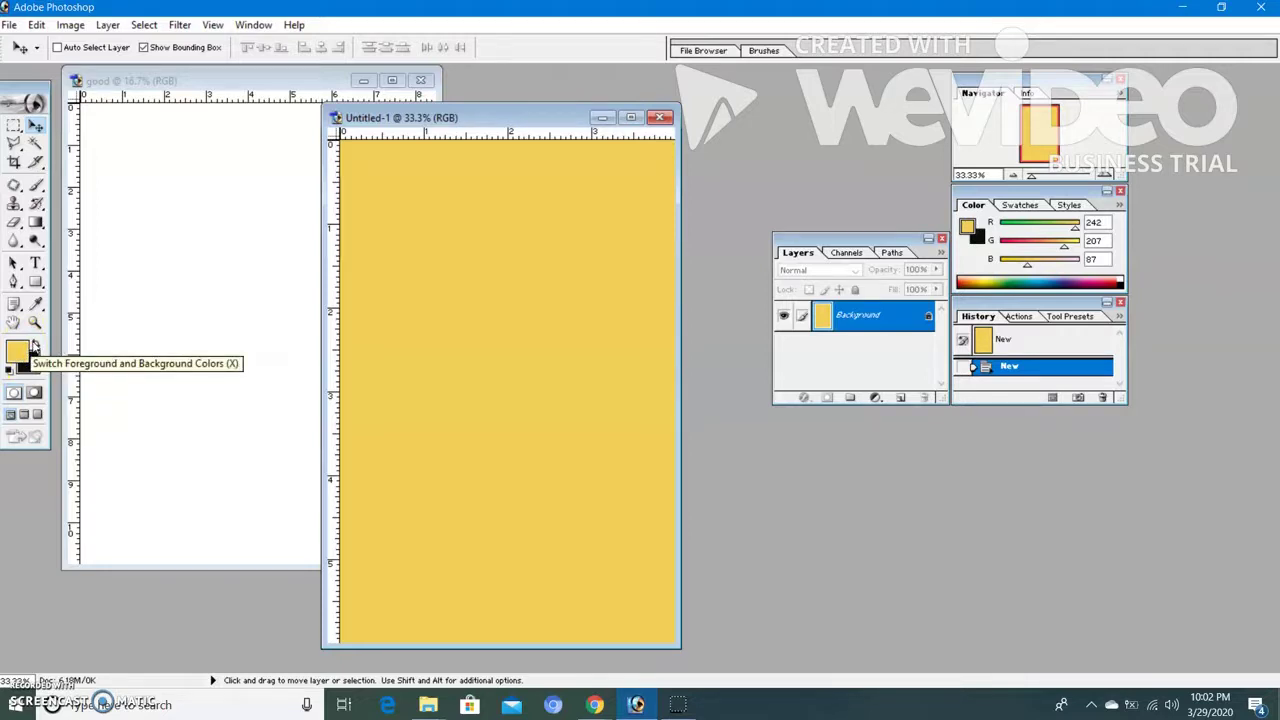
{"action": "left_click", "coordinate": [33, 345]}
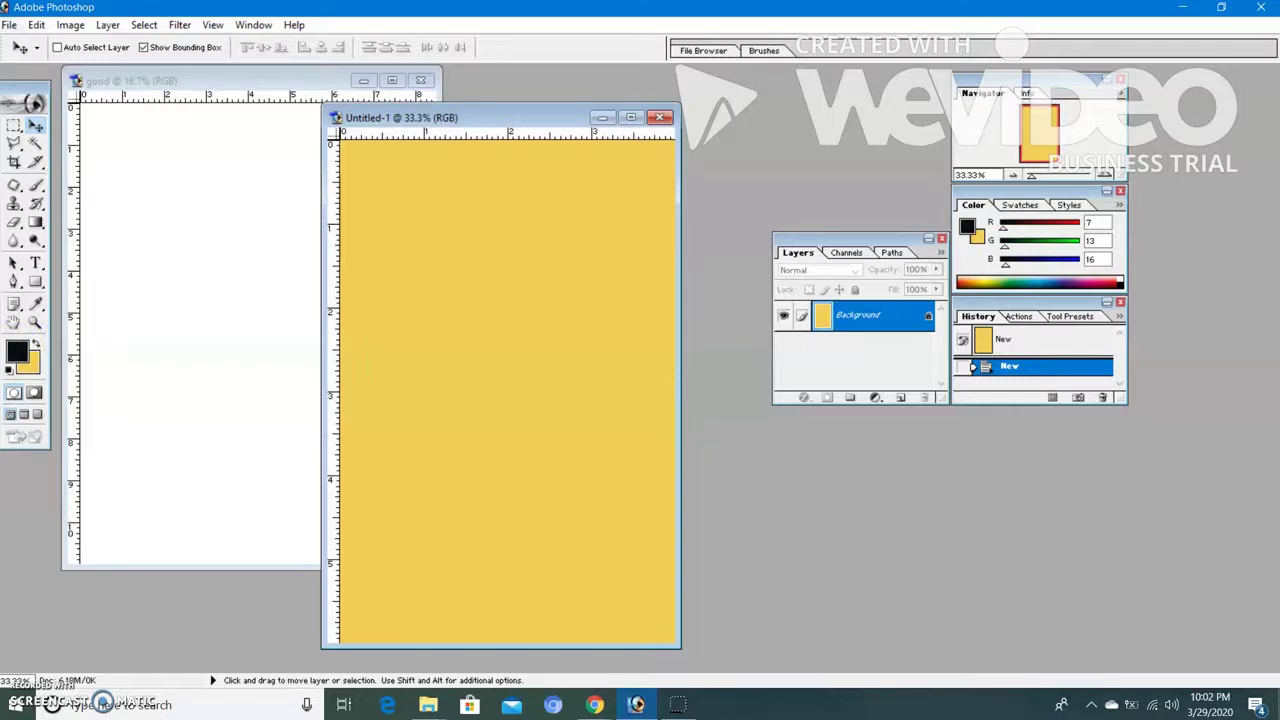
- Create a third document with the Letter preset size and Transparent contents, and place its window beside the yellow document
{"action": "left_click", "coordinate": [9, 25]}
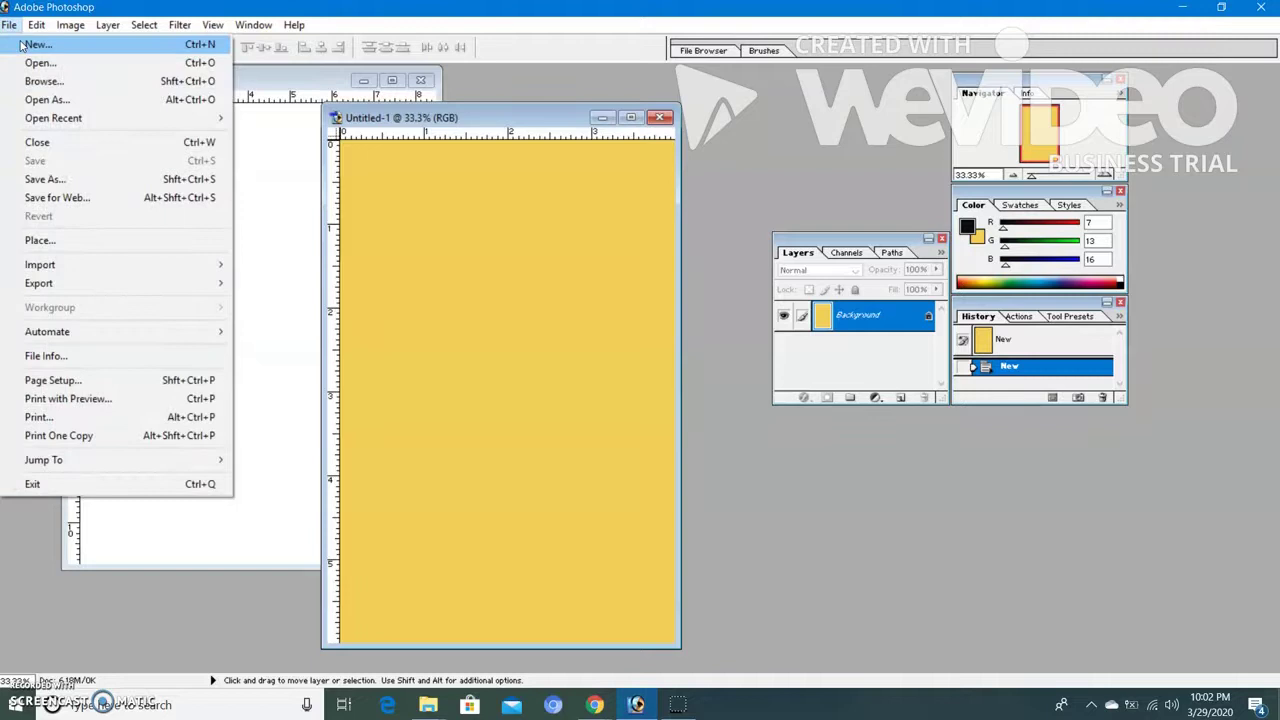
{"action": "left_click", "coordinate": [22, 46]}
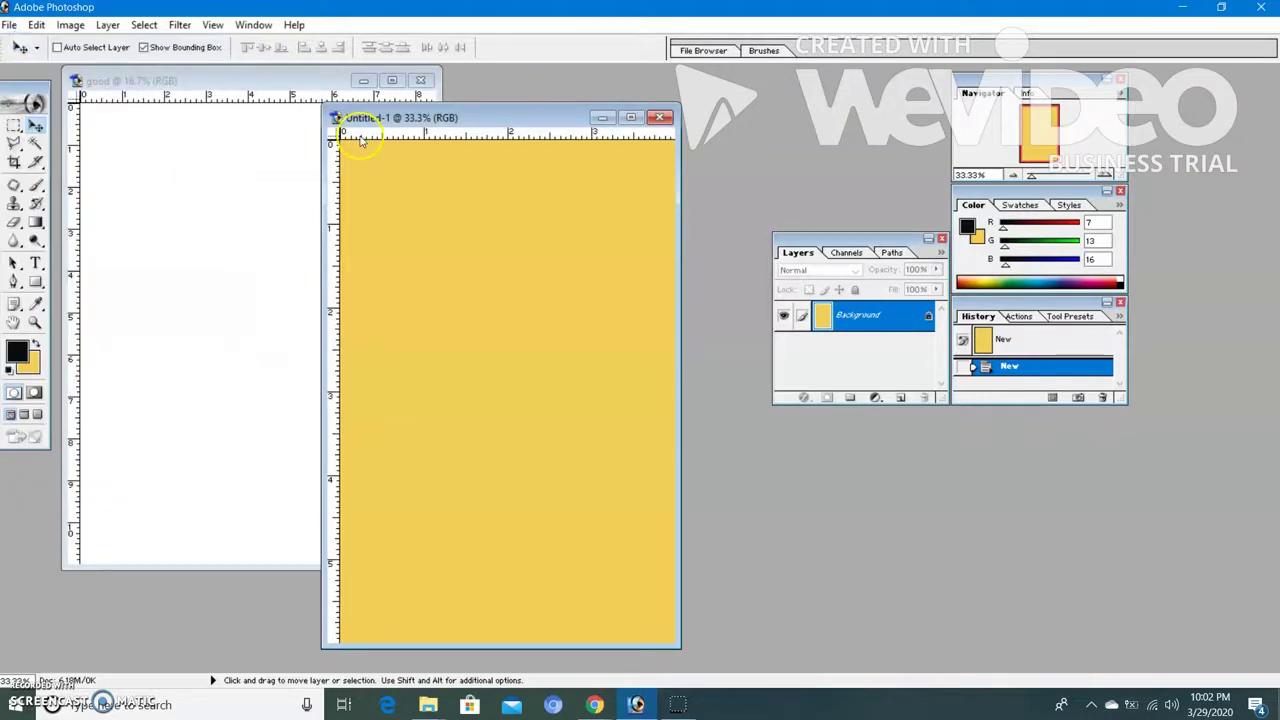
{"action": "key", "text": "Tab"}
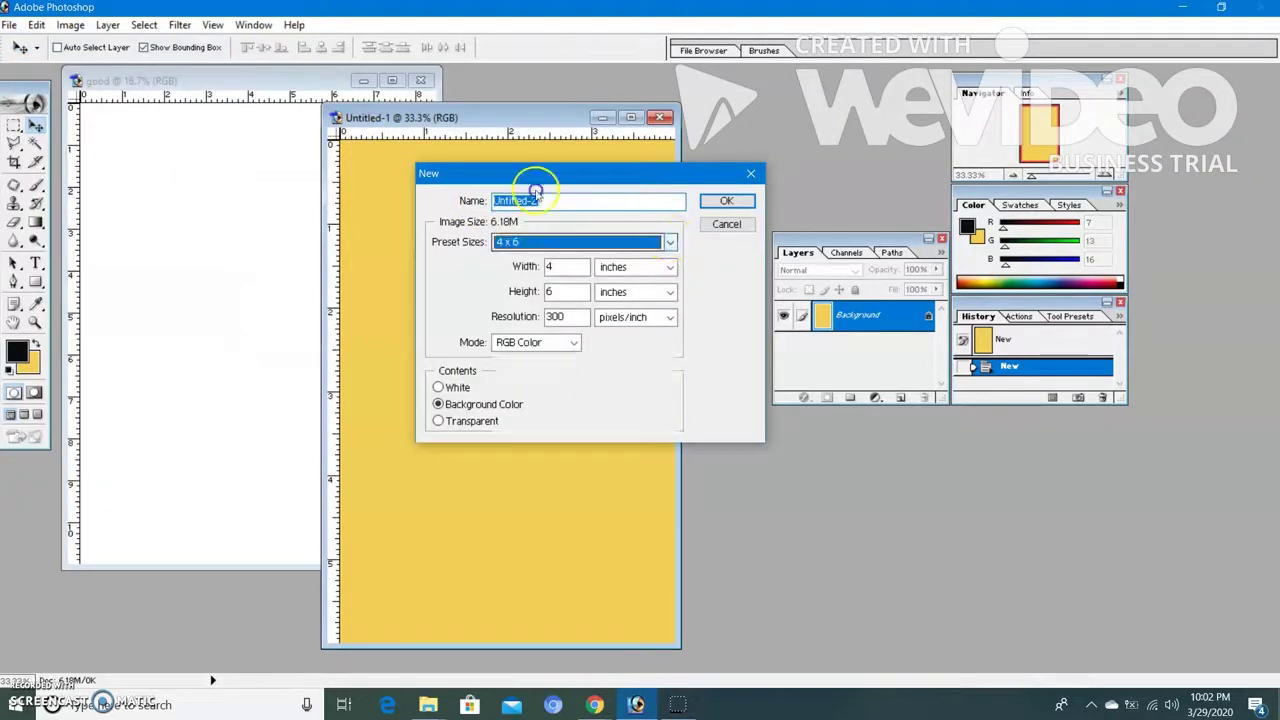
{"action": "left_click", "coordinate": [612, 242]}
{"action": "left_click", "coordinate": [609, 271]}
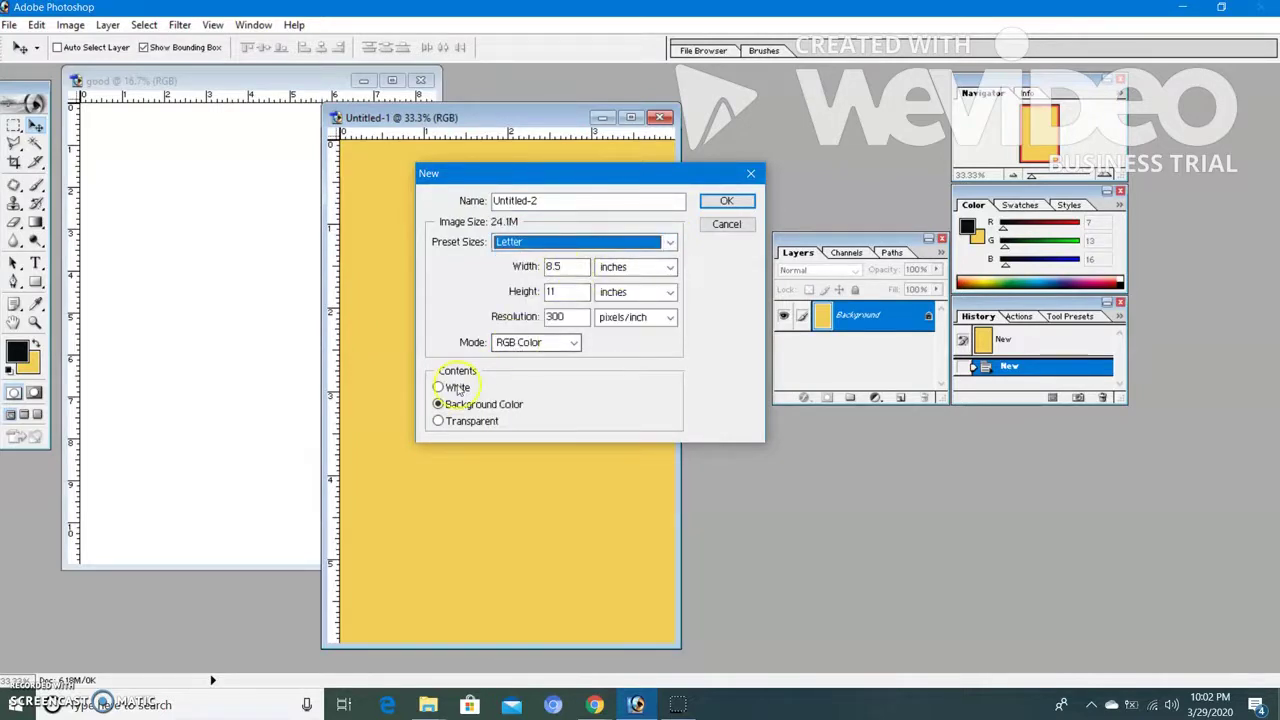
{"action": "left_click", "coordinate": [438, 421]}
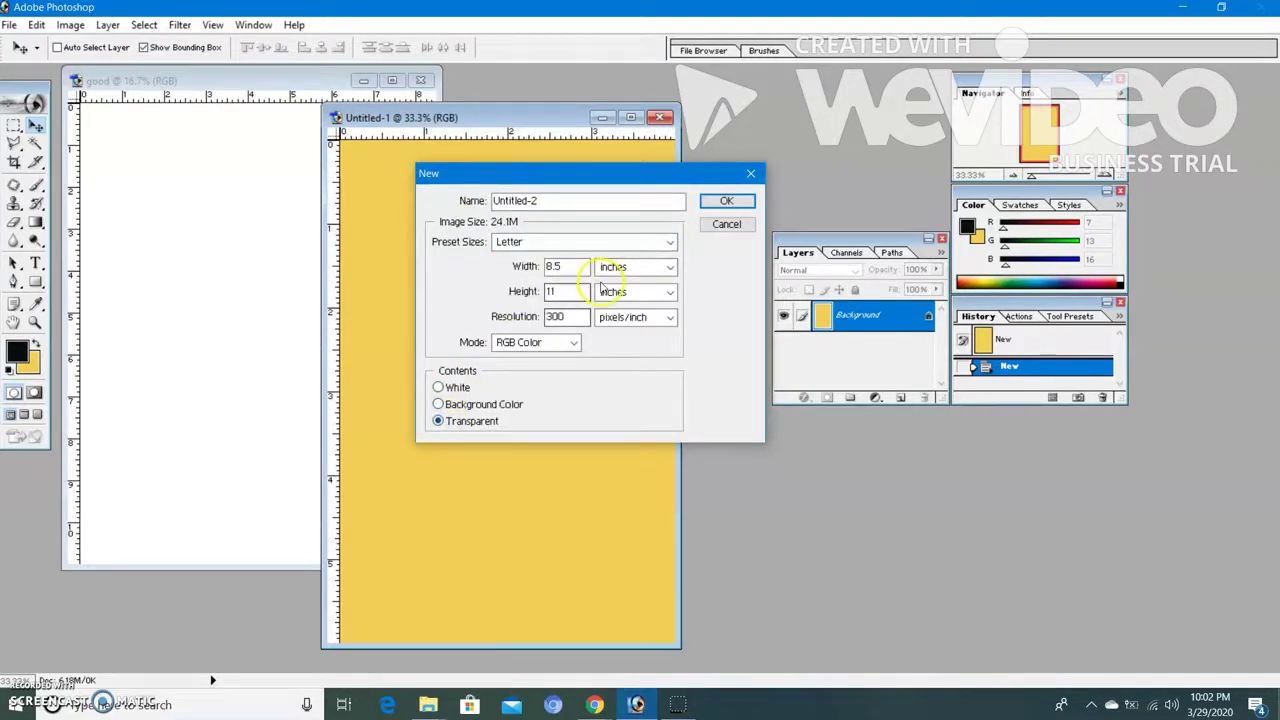
{"action": "left_click", "coordinate": [724, 202]}
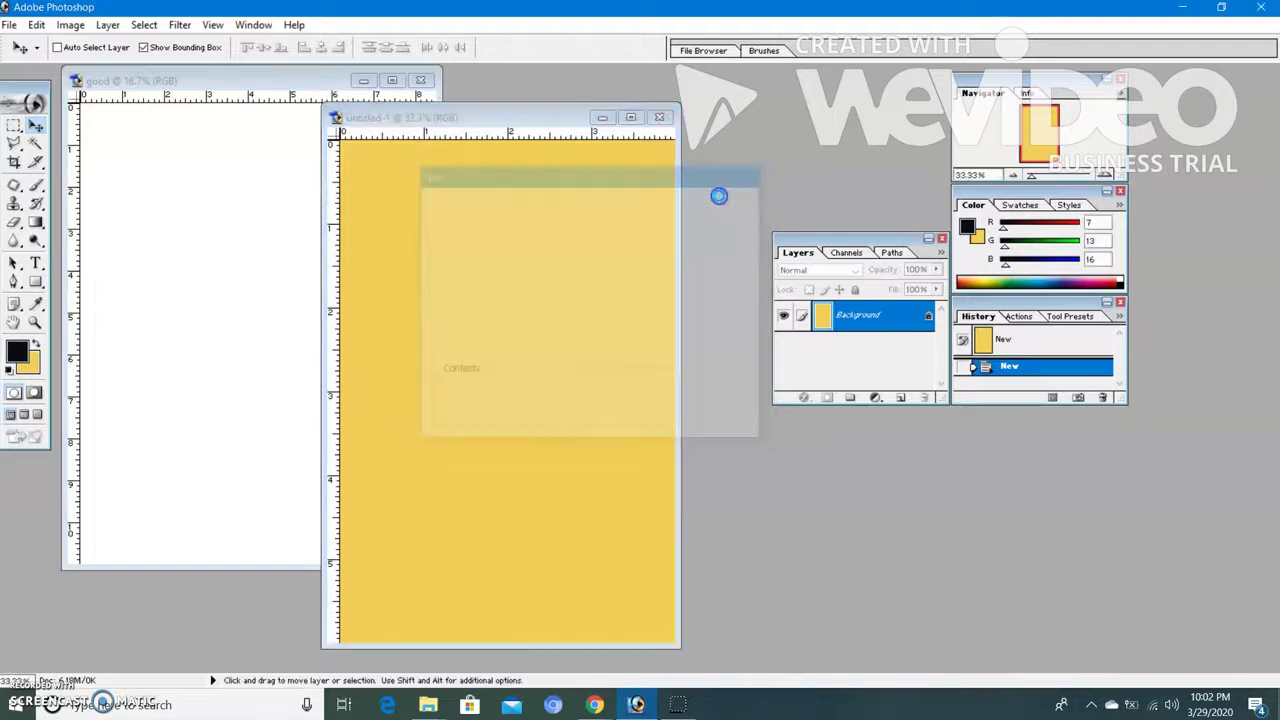
{"action": "left_click_drag", "start_coordinate": [288, 85], "coordinate": [792, 178]}
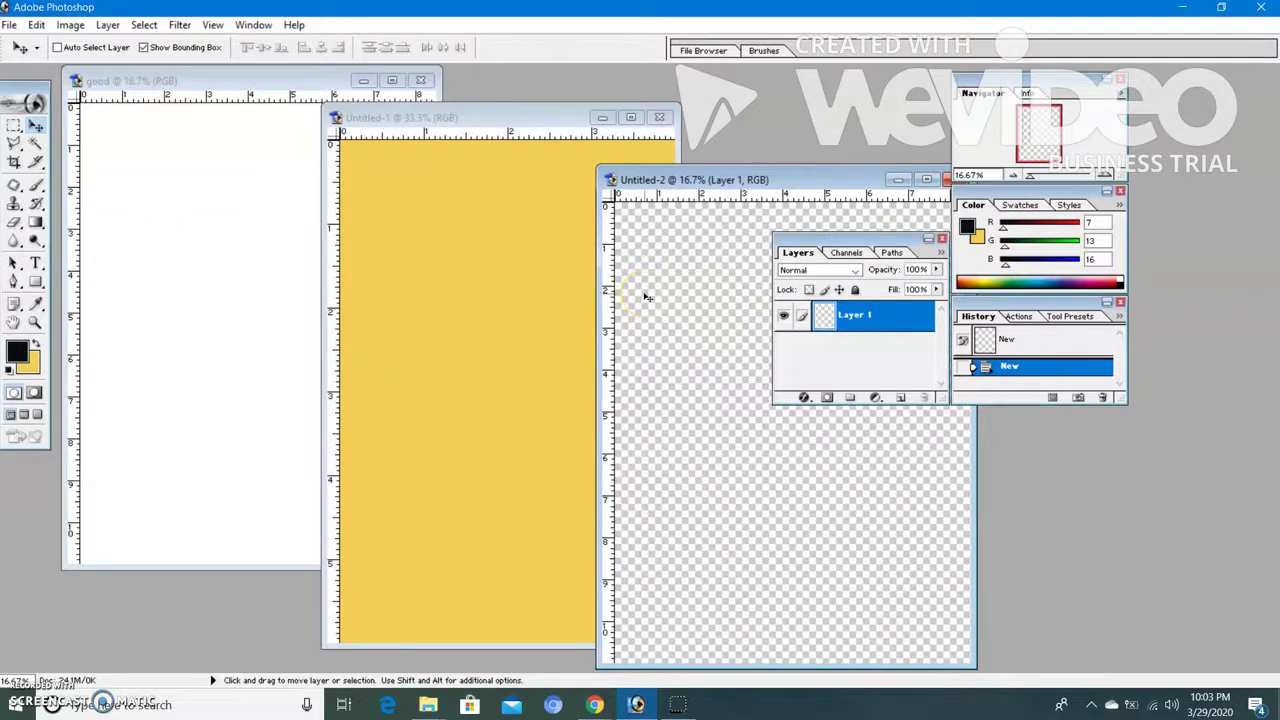
- Add a new empty layer above the Background in the white document named good
{"action": "left_click", "coordinate": [273, 346]}
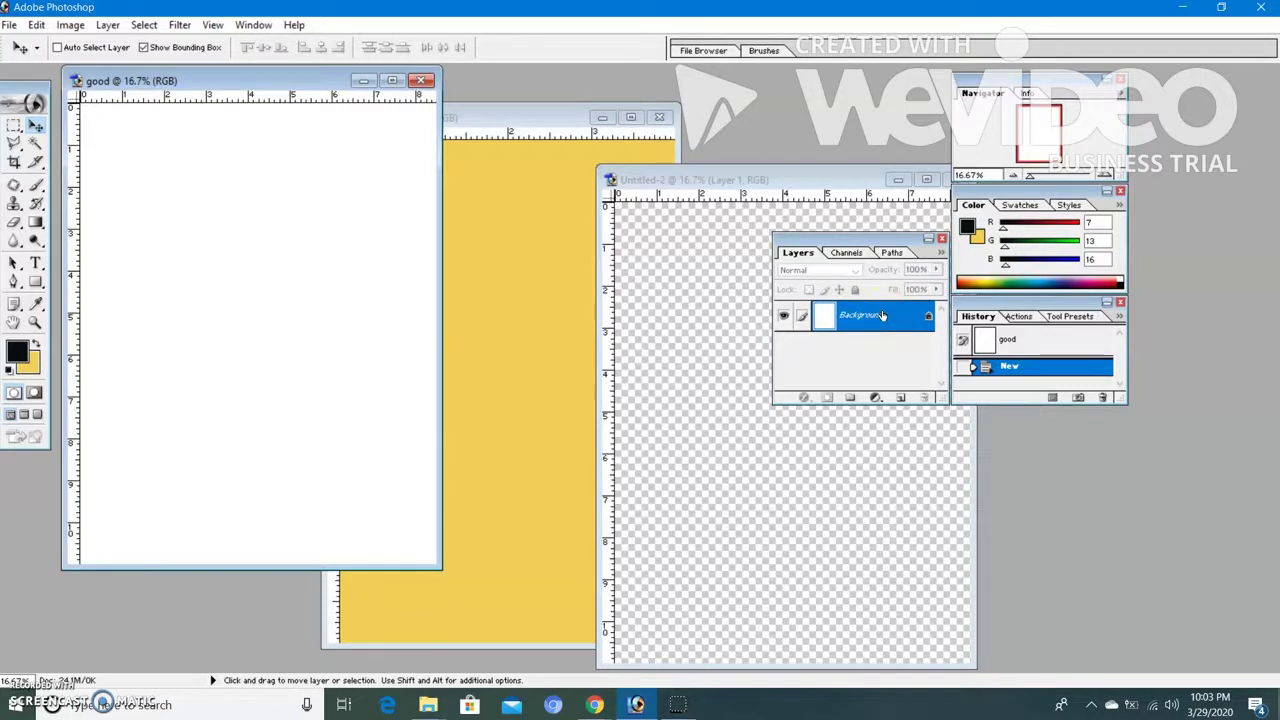
{"action": "left_click", "coordinate": [900, 398]}
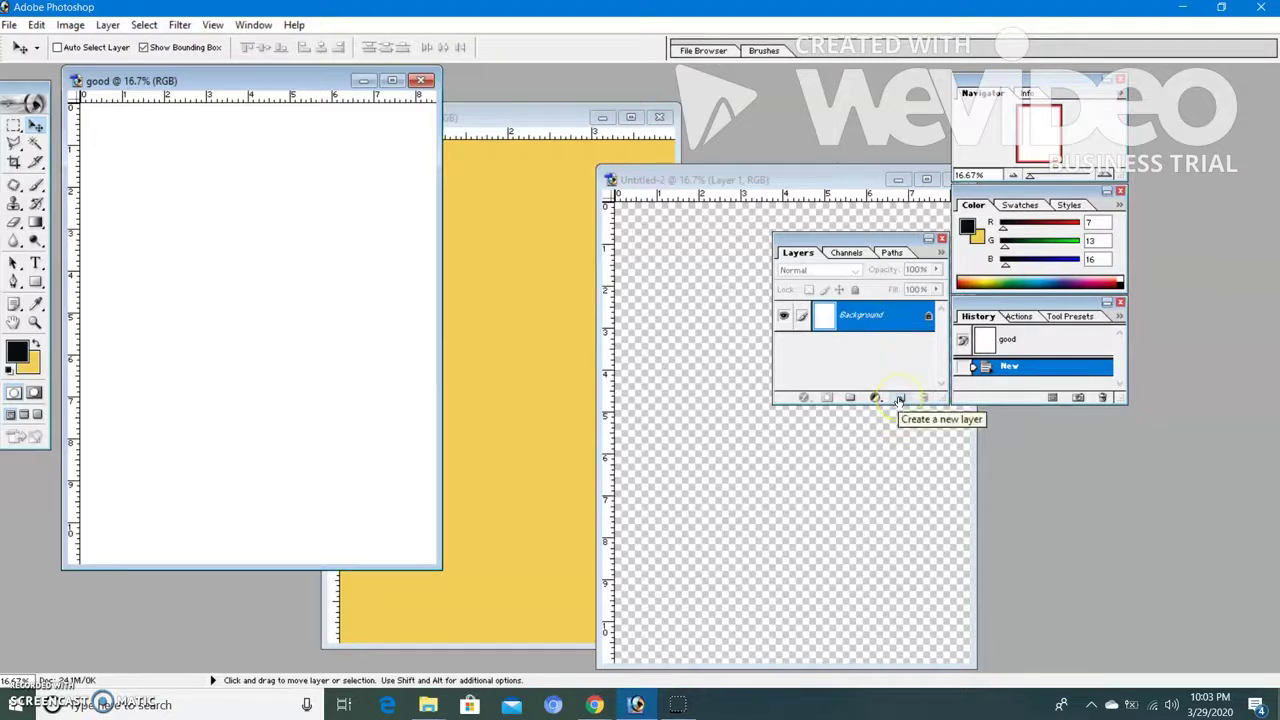
{"action": "left_click", "coordinate": [900, 398]}
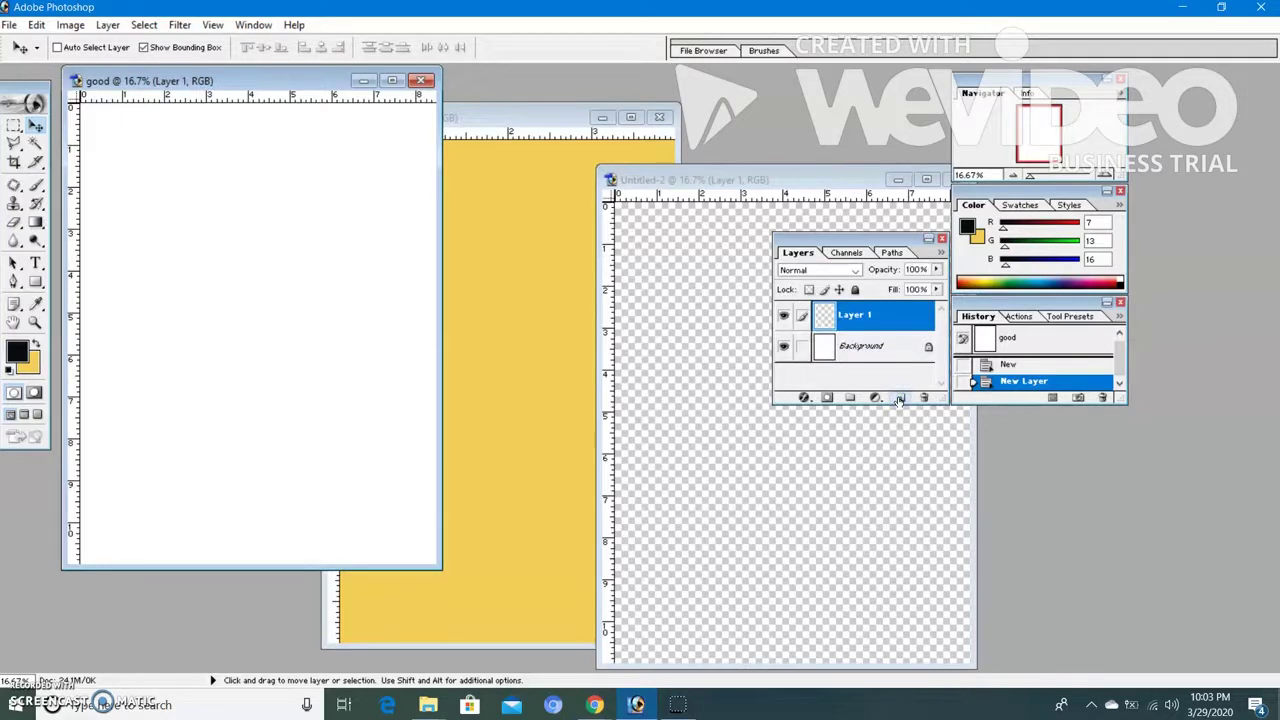
- Try to move the locked Background layer of the good document on its canvas
{"action": "left_click", "coordinate": [834, 332]}
{"action": "left_click", "coordinate": [850, 350]}
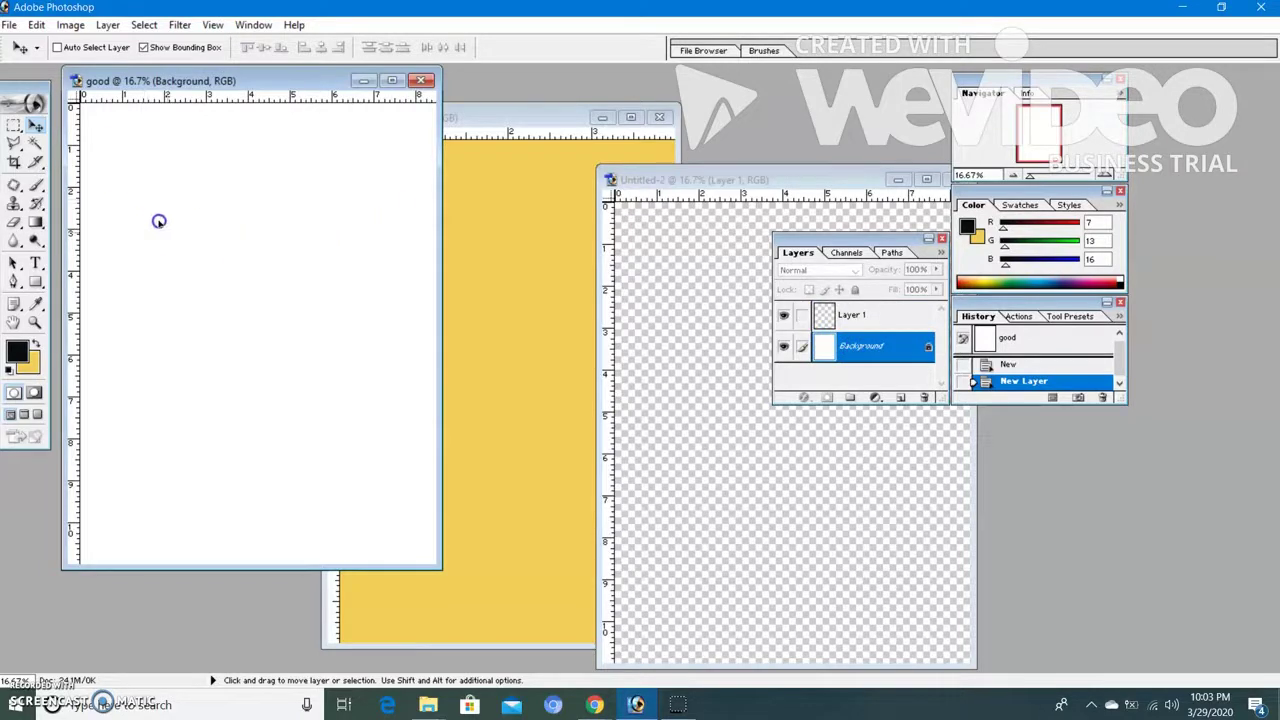
{"action": "left_click_drag", "start_coordinate": [158, 221], "coordinate": [186, 301]}
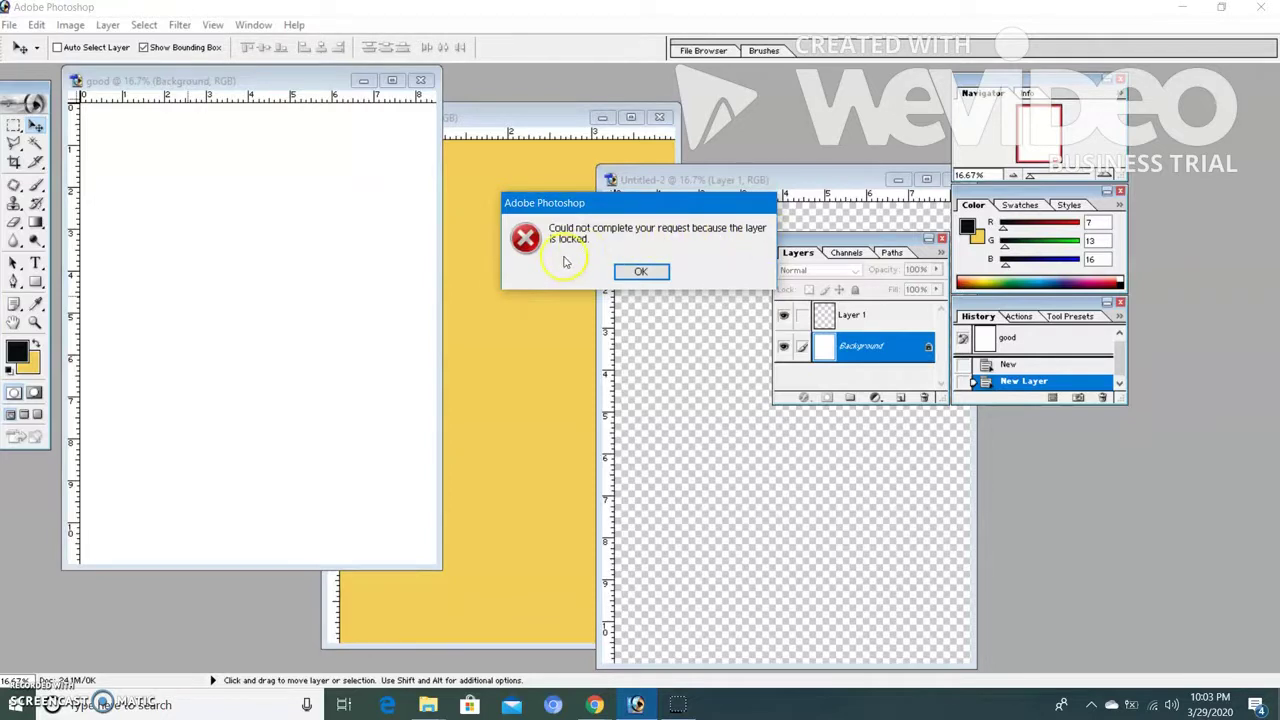
{"action": "left_click", "coordinate": [929, 350]}
{"action": "left_click", "coordinate": [621, 275]}
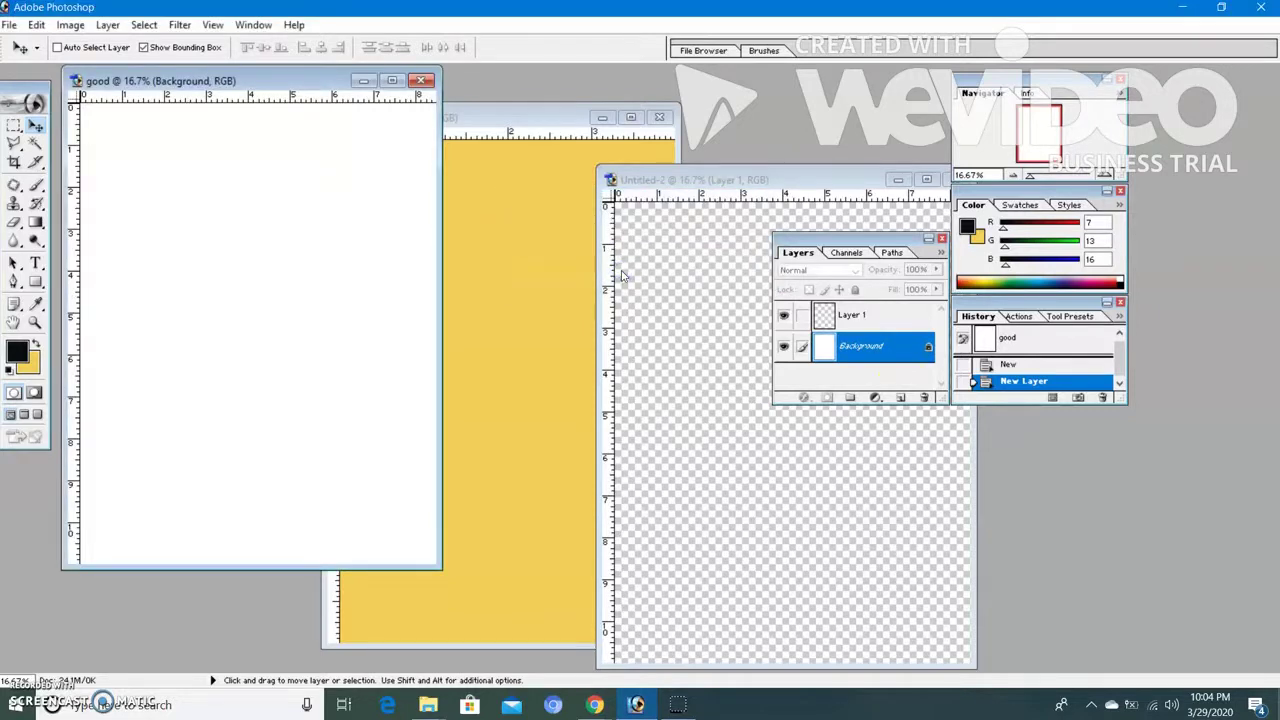
- Convert the good document's locked Background into a regular layer named Layer 0 with Normal mode and 100% opacity
{"action": "left_click", "coordinate": [900, 348]}
{"action": "left_click", "coordinate": [901, 348]}
{"action": "left_click", "coordinate": [926, 348]}
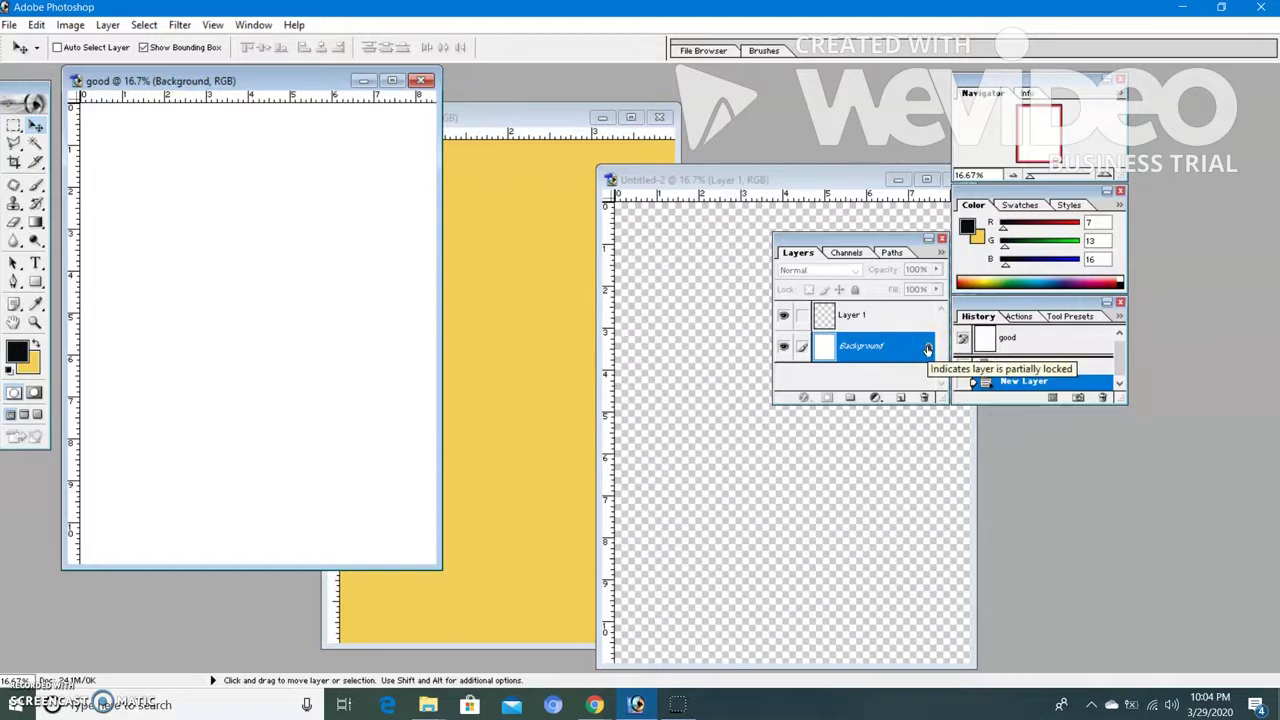
{"action": "double_click", "coordinate": [926, 348]}
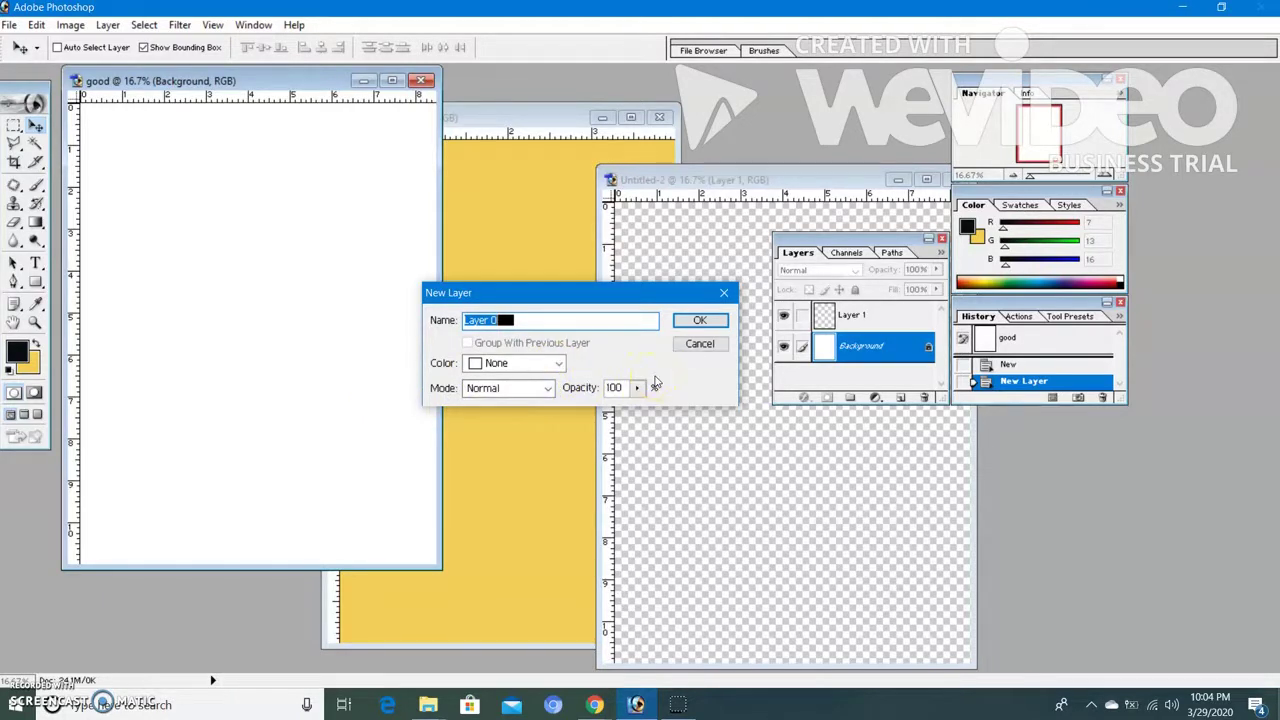
{"action": "left_click", "coordinate": [682, 321]}
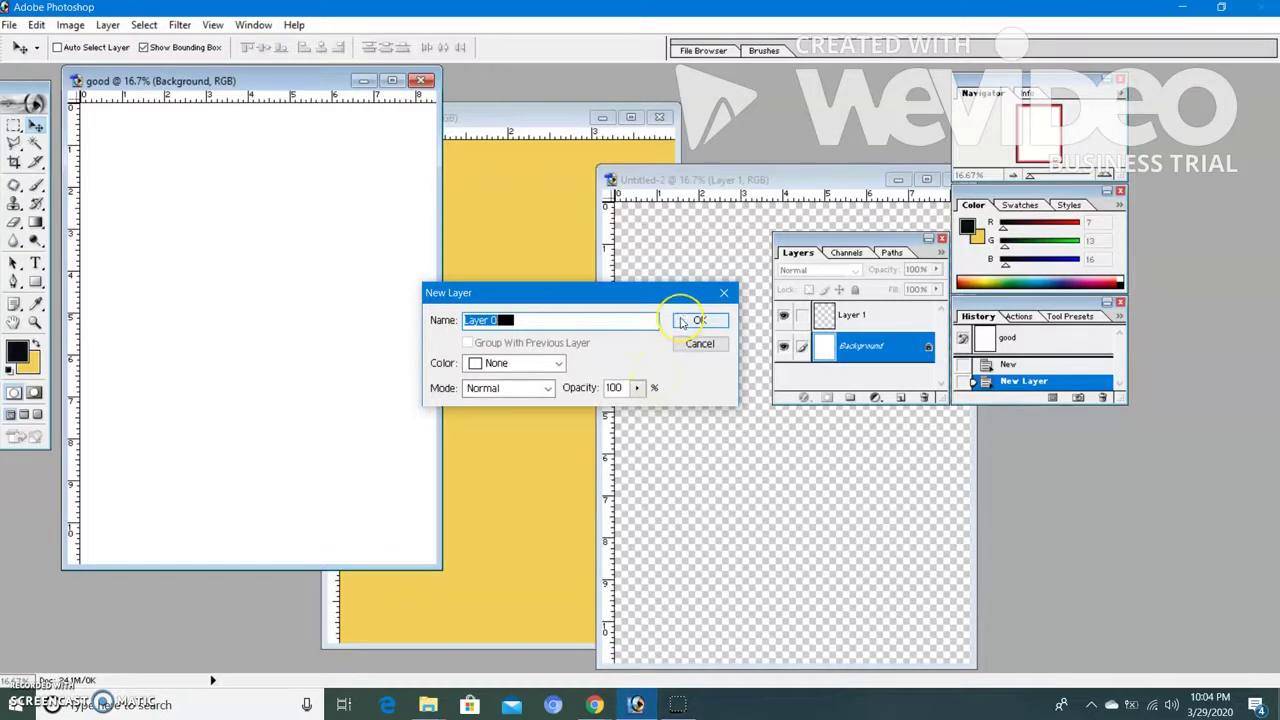
{"action": "left_click", "coordinate": [682, 321]}
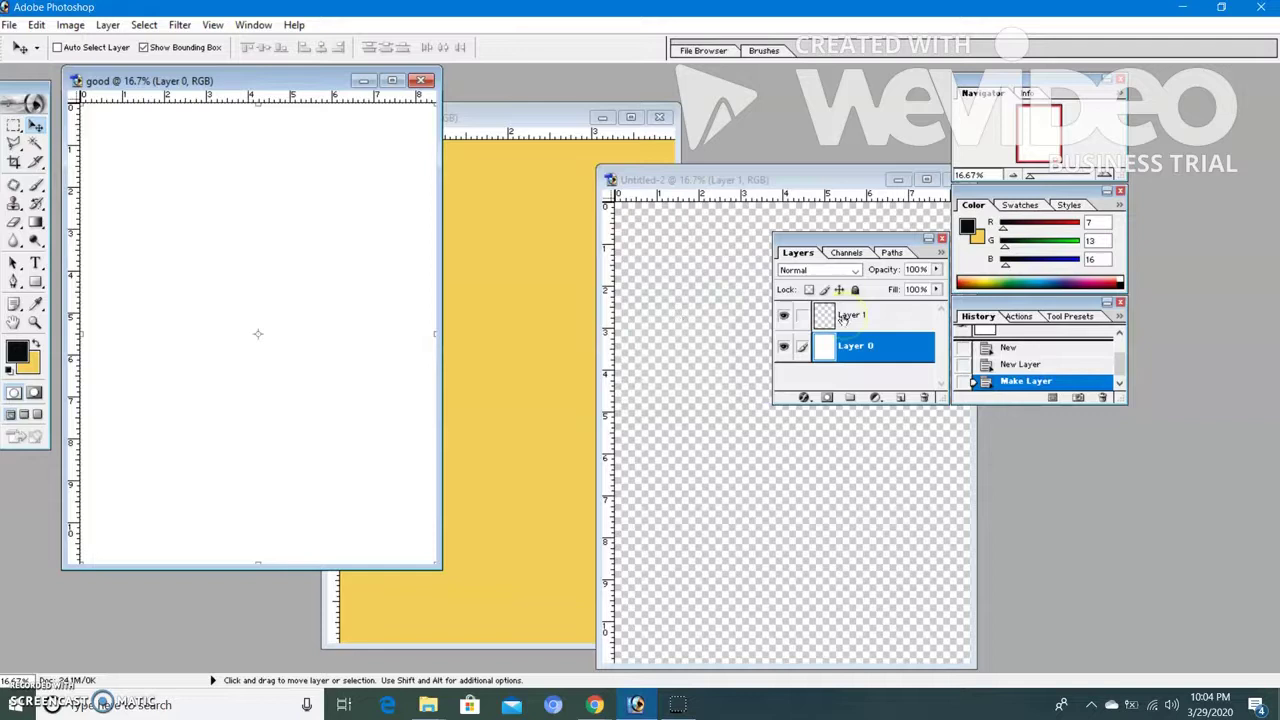
- Enlarge the good document's window and scale Layer 0 from its upper-left corner to about 84% width and 87% height, applying the transformation
{"action": "left_click_drag", "start_coordinate": [429, 560], "coordinate": [468, 624]}
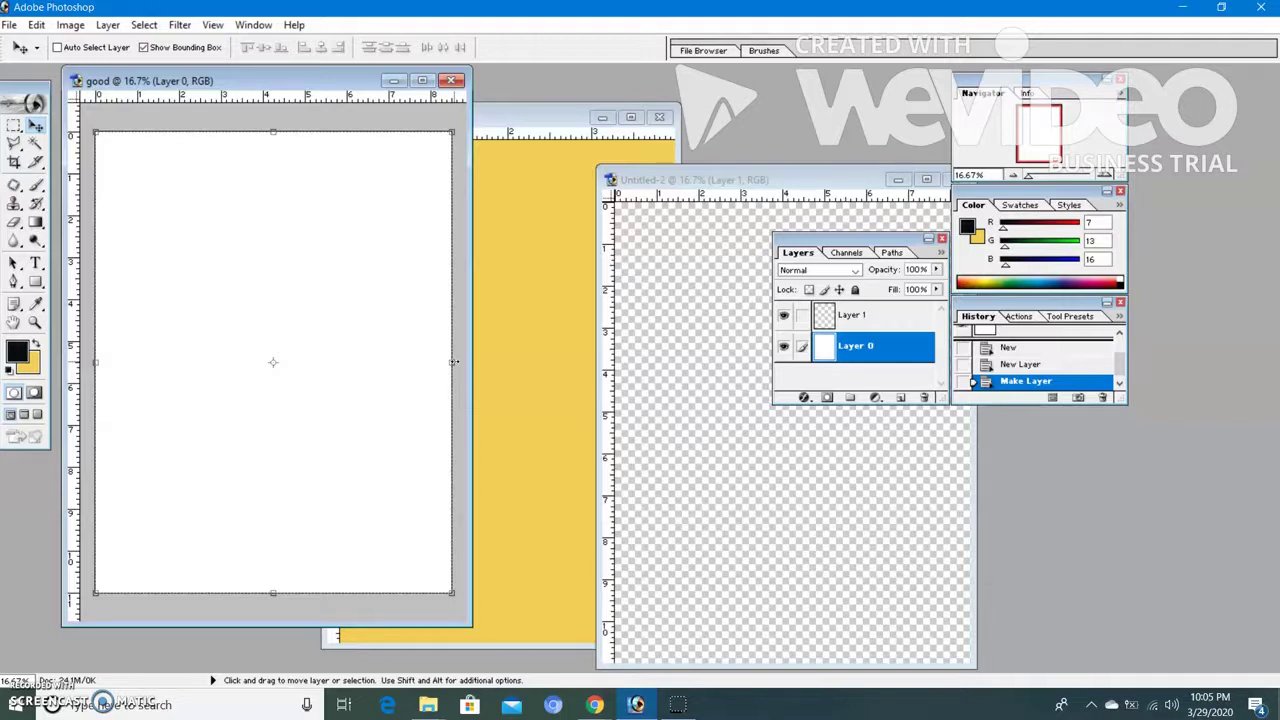
{"action": "left_click", "coordinate": [453, 362]}
{"action": "key", "text": "ctrl+t"}
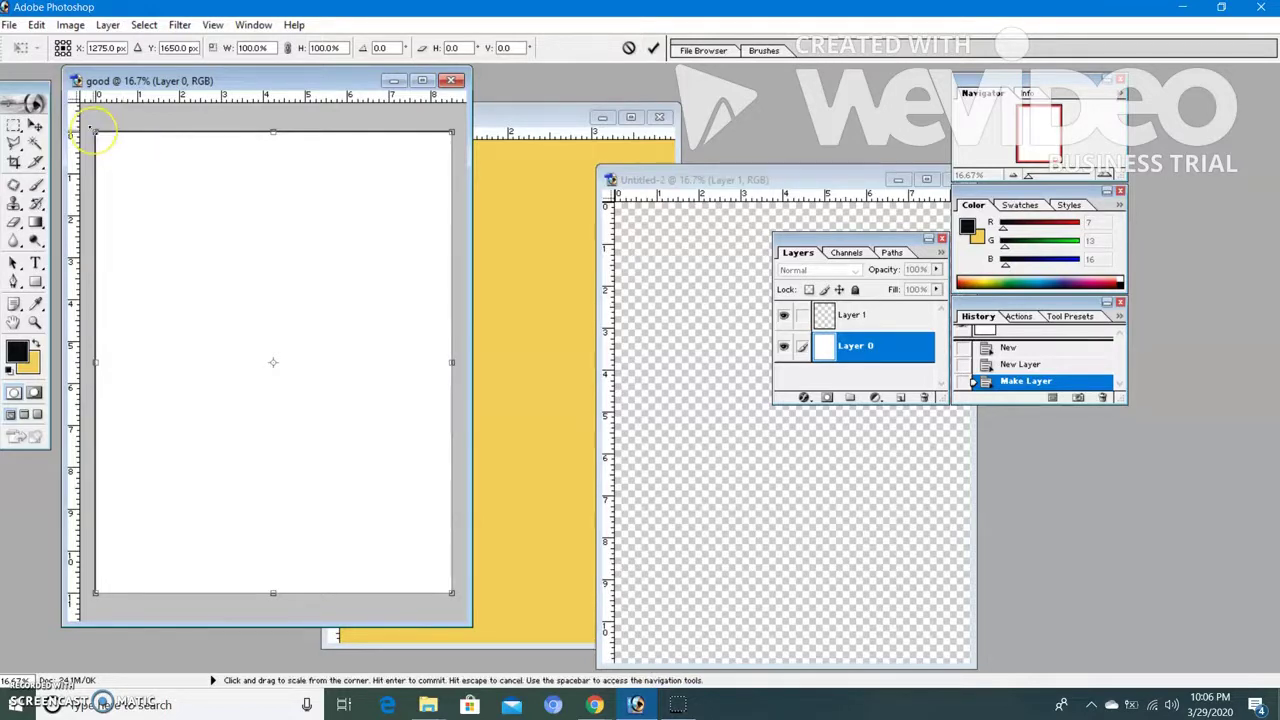
{"action": "left_click_drag", "start_coordinate": [94, 131], "coordinate": [151, 189]}
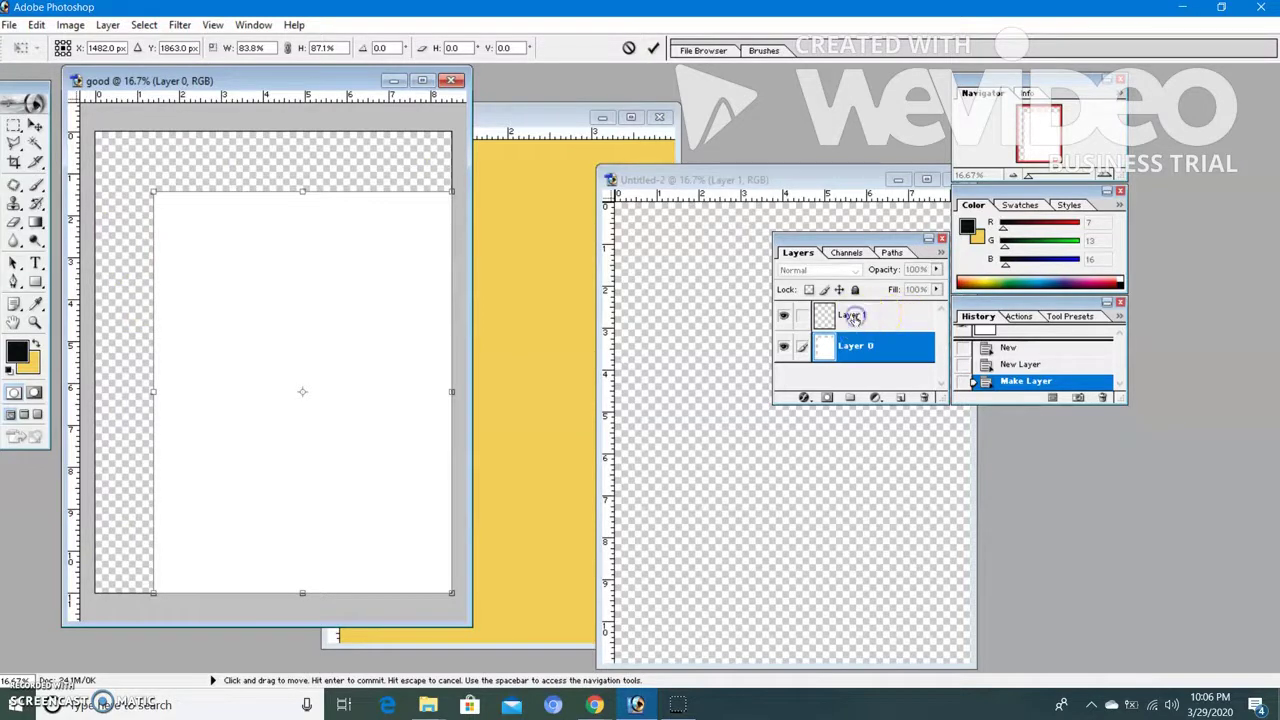
{"action": "left_click", "coordinate": [34, 125]}
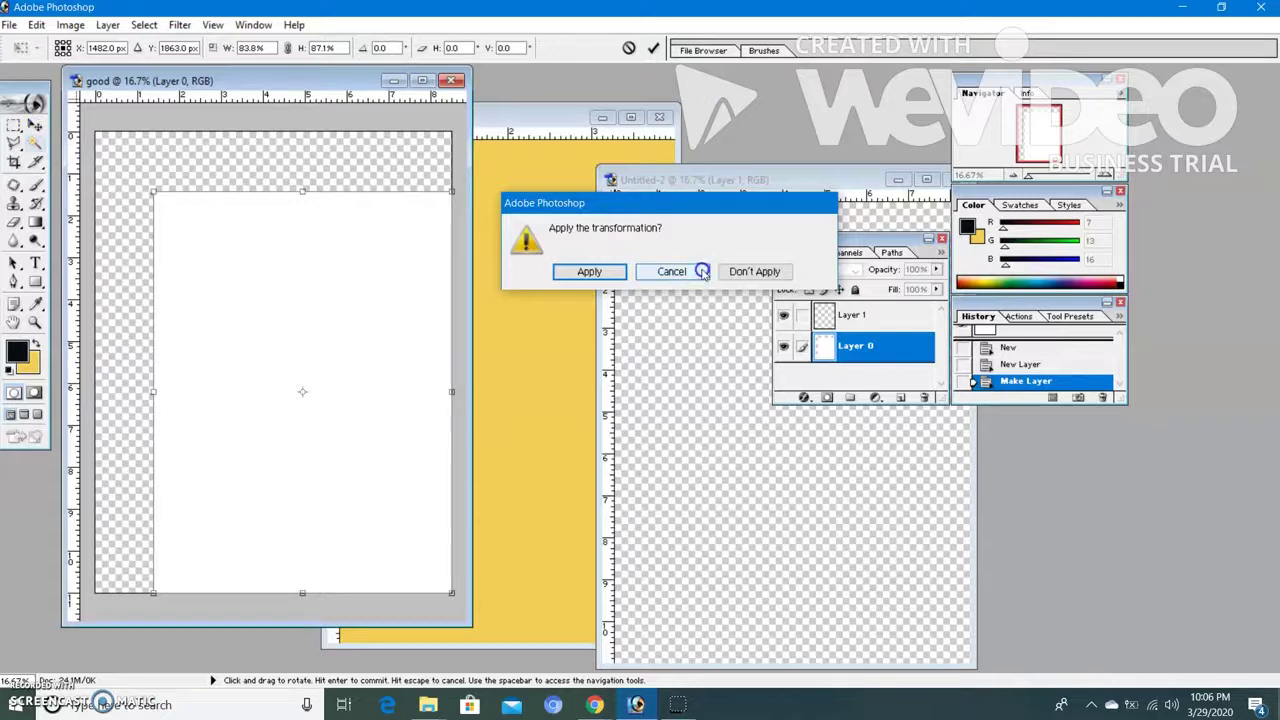
{"action": "left_click", "coordinate": [590, 271]}
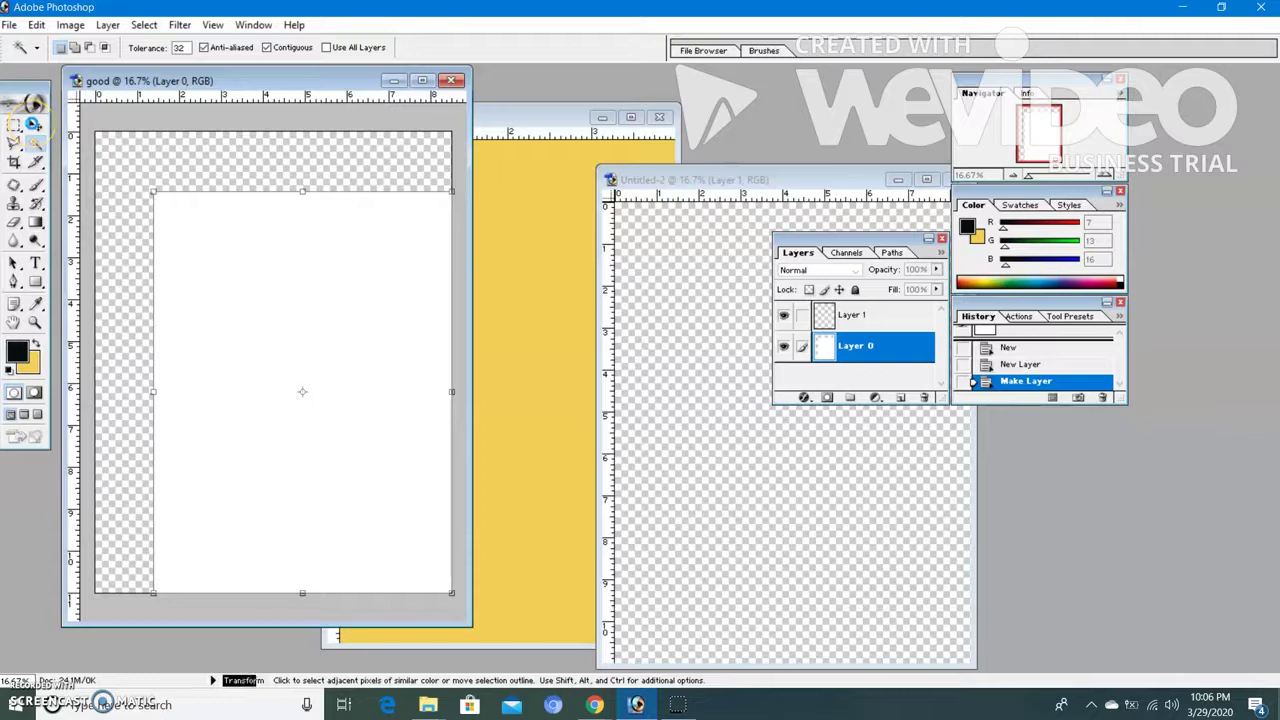
- Rescale Layer 0 with the Move tool's bounding box to about 97.5% width and 100.8% height
{"action": "left_click", "coordinate": [35, 125]}
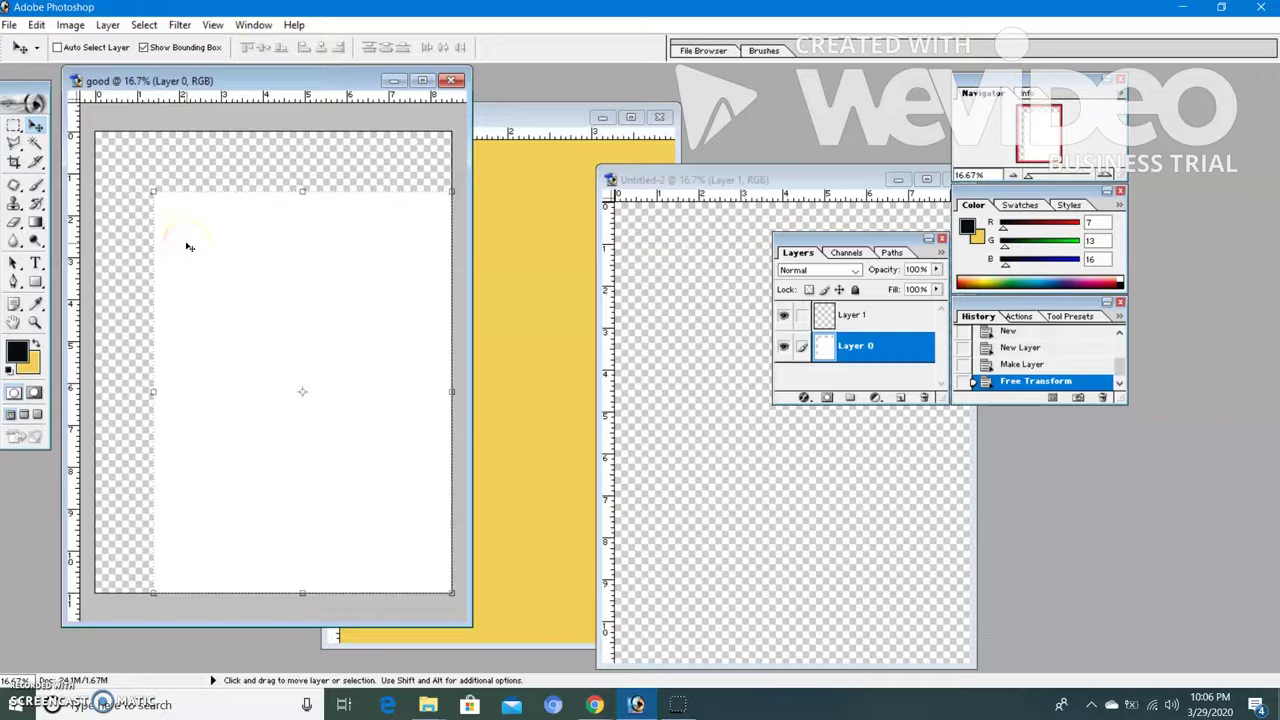
{"action": "left_click_drag", "start_coordinate": [187, 247], "coordinate": [153, 185]}
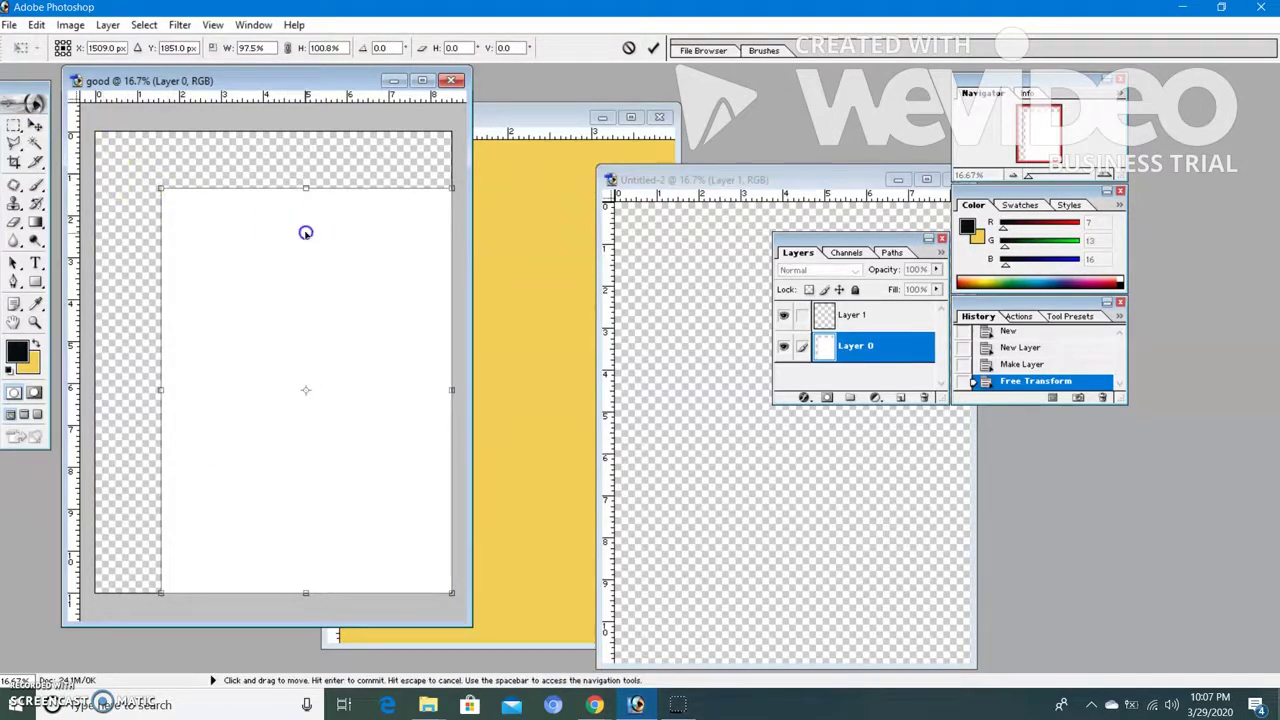
{"action": "key", "text": "Return"}
{"action": "left_click", "coordinate": [273, 208]}
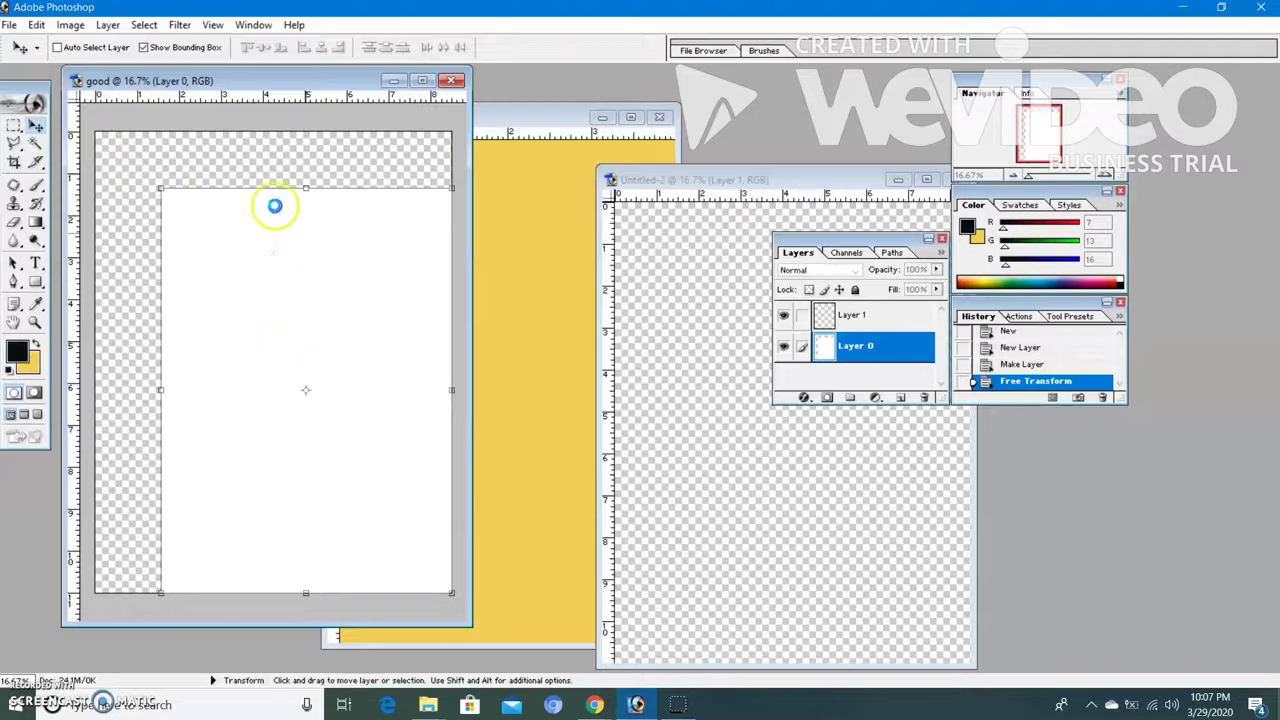
{"action": "left_click", "coordinate": [278, 258]}
{"action": "left_click", "coordinate": [229, 208]}
{"action": "left_click", "coordinate": [129, 135]}
{"action": "left_click", "coordinate": [87, 380]}
{"action": "left_click", "coordinate": [121, 451]}
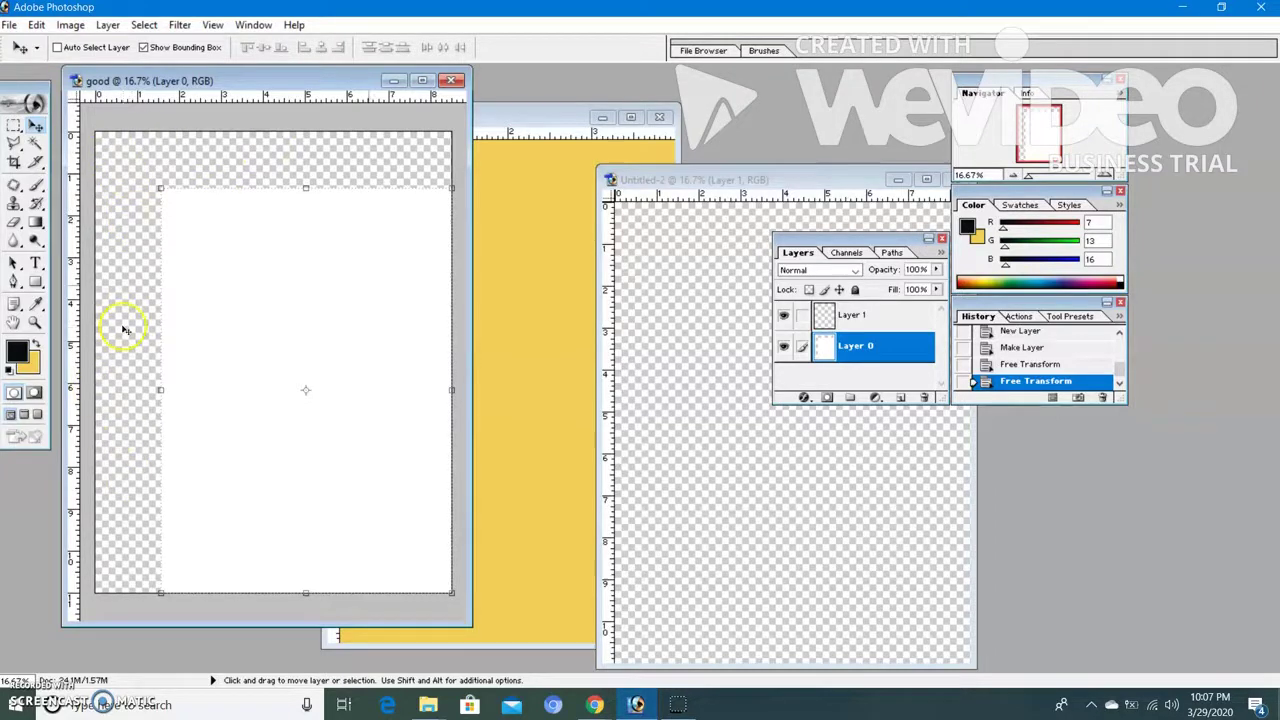
- Convert Untitled-1's locked yellow Background into a regular layer named Layer 0 and move it about 0.5 inch right and down
{"action": "left_click", "coordinate": [547, 374]}
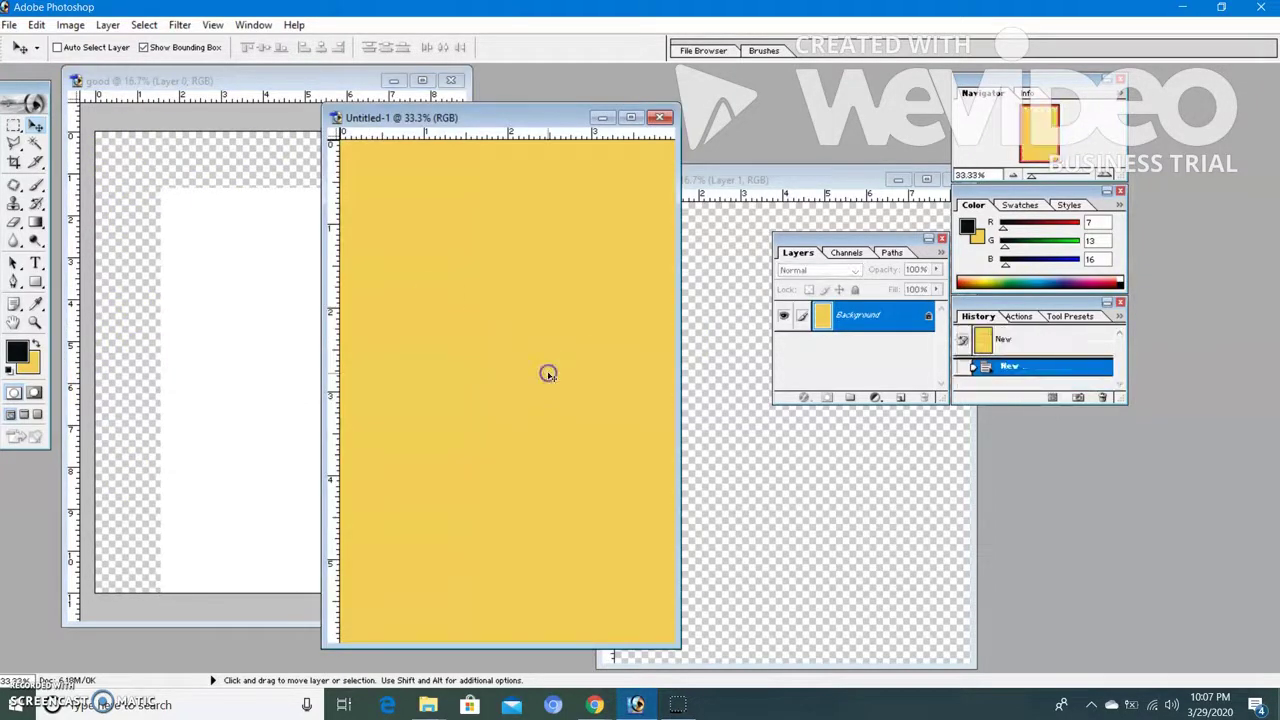
{"action": "double_click", "coordinate": [928, 320]}
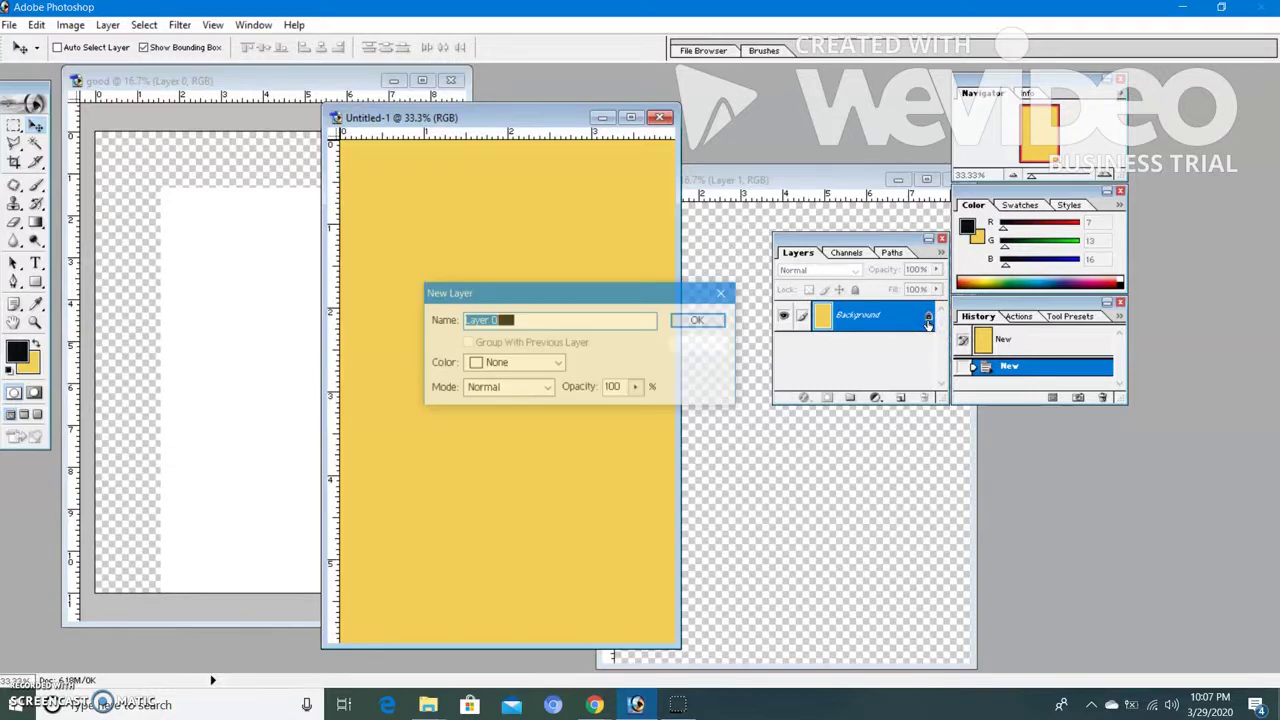
{"action": "left_click", "coordinate": [699, 318]}
{"action": "left_click_drag", "start_coordinate": [421, 199], "coordinate": [463, 240]}
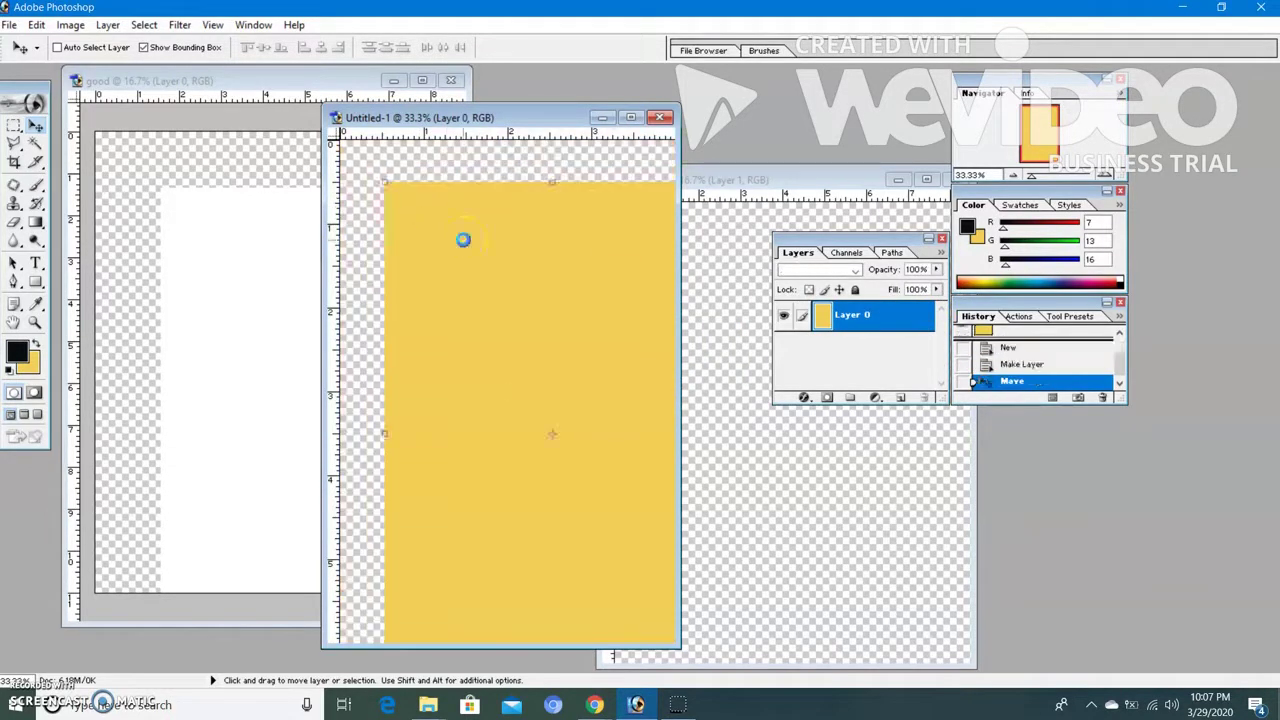
- Bring the transparent Untitled-2 document forward and reposition its window slightly up and to the left, overlapping Untitled-1
{"action": "left_click", "coordinate": [730, 533]}
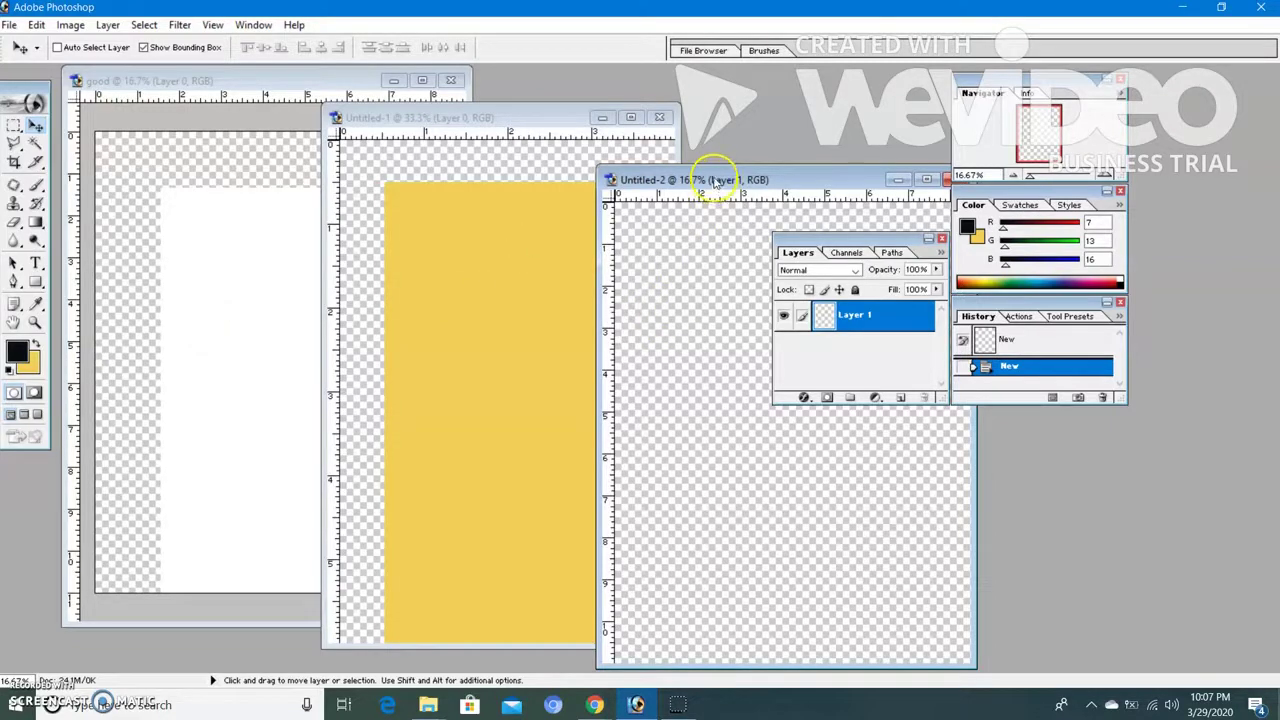
{"action": "left_click_drag", "start_coordinate": [714, 180], "coordinate": [684, 135]}
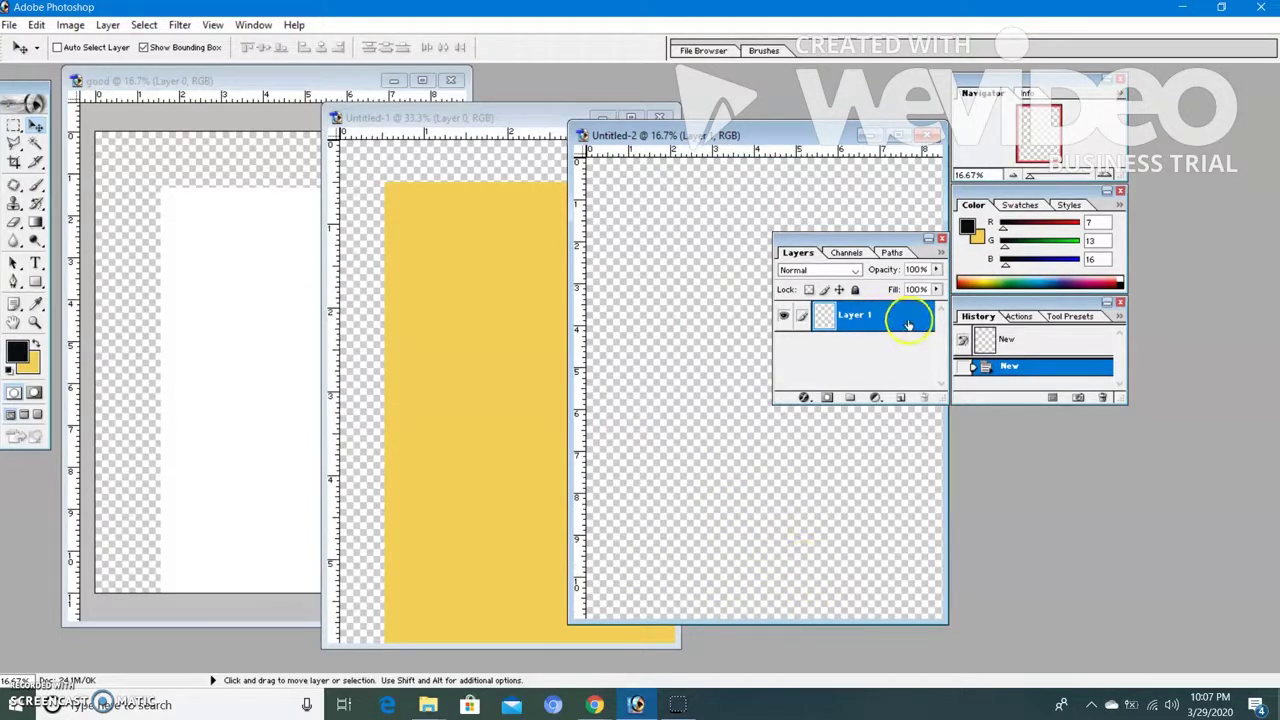
{"action": "left_click_drag", "start_coordinate": [913, 325], "coordinate": [916, 318]}
{"action": "left_click_drag", "start_coordinate": [916, 318], "coordinate": [520, 418]}
{"action": "left_click", "coordinate": [392, 392]}
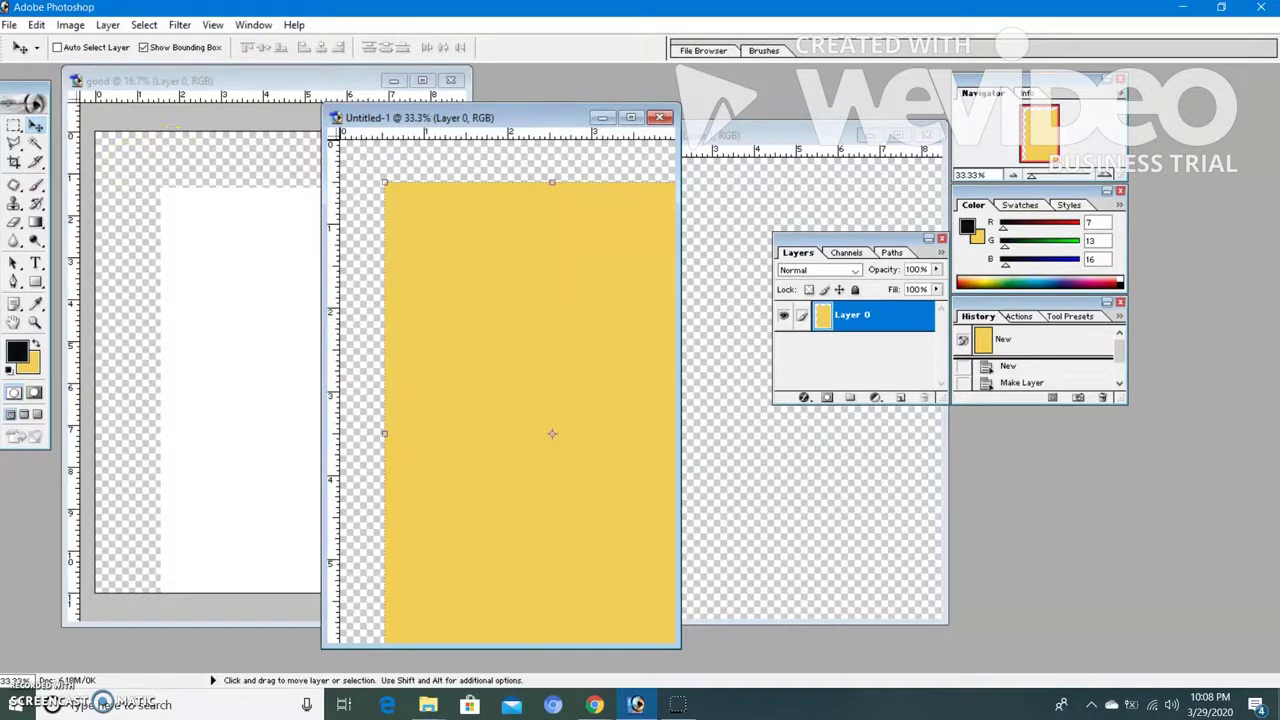
{"action": "left_click", "coordinate": [9, 24]}
{"action": "left_click", "coordinate": [33, 44]}
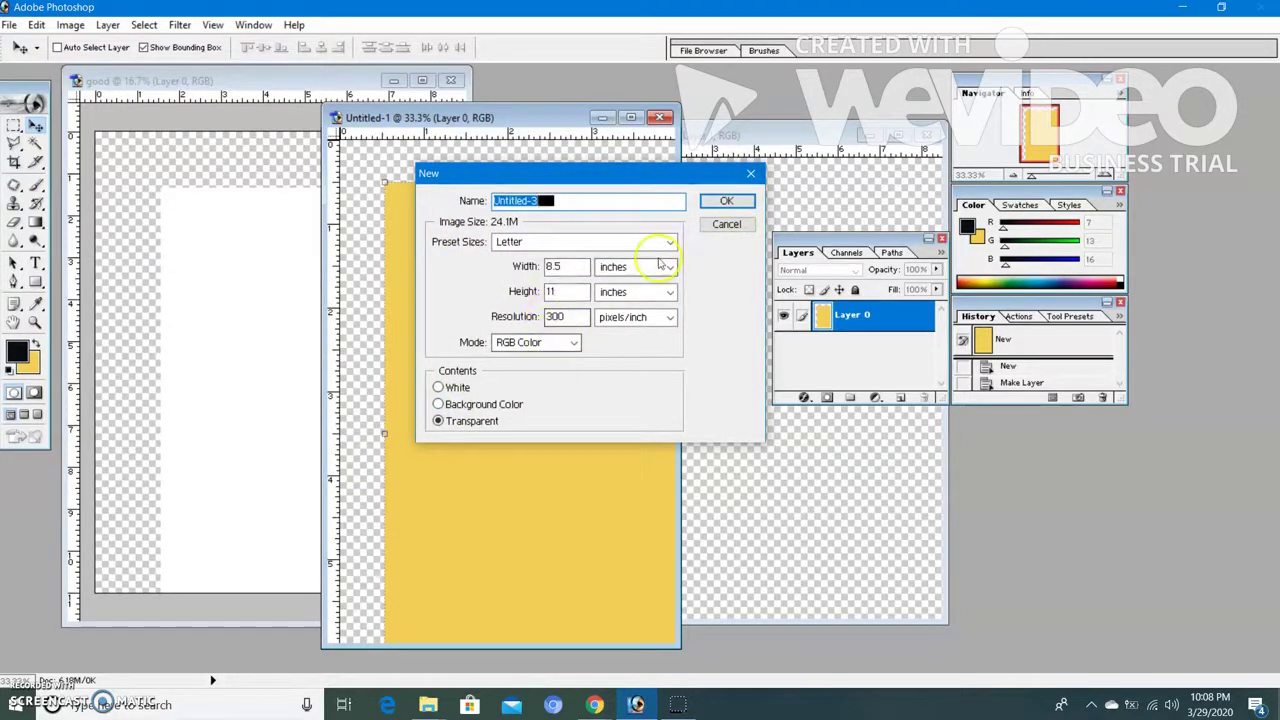
{"action": "left_click", "coordinate": [752, 175]}
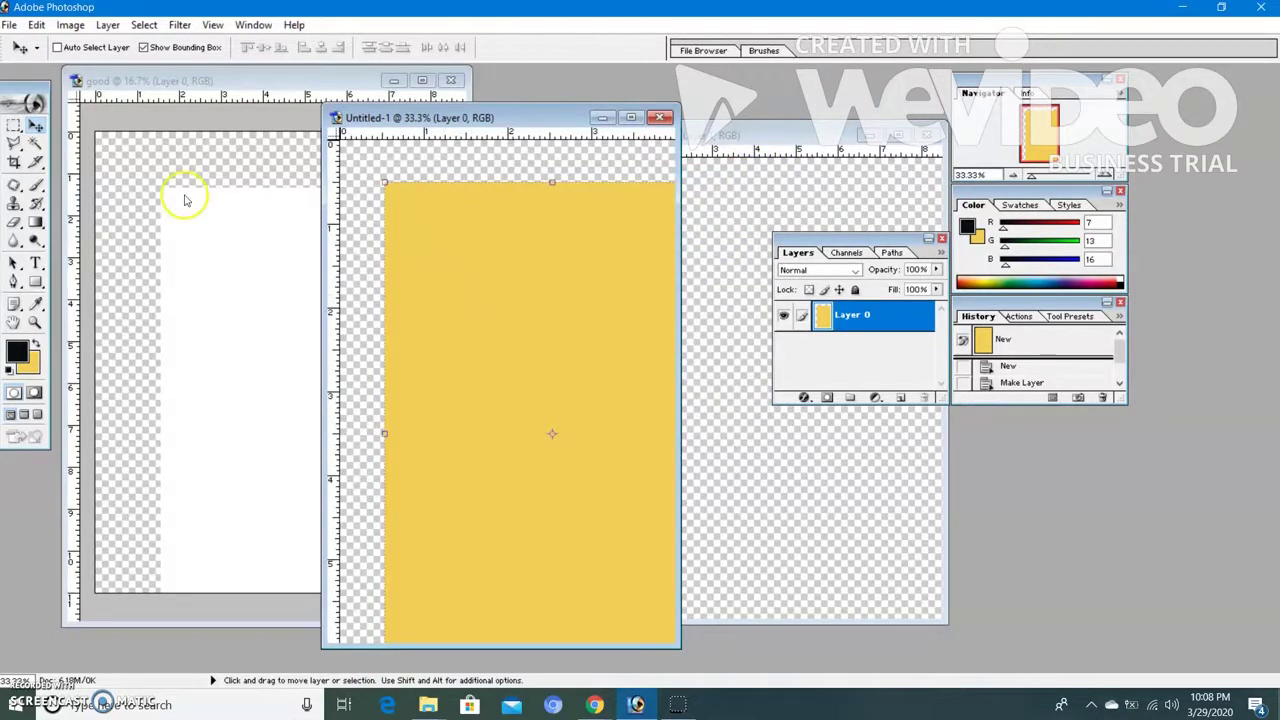
- Bring the good document to the front and minimize the application window
{"action": "left_click", "coordinate": [203, 306]}
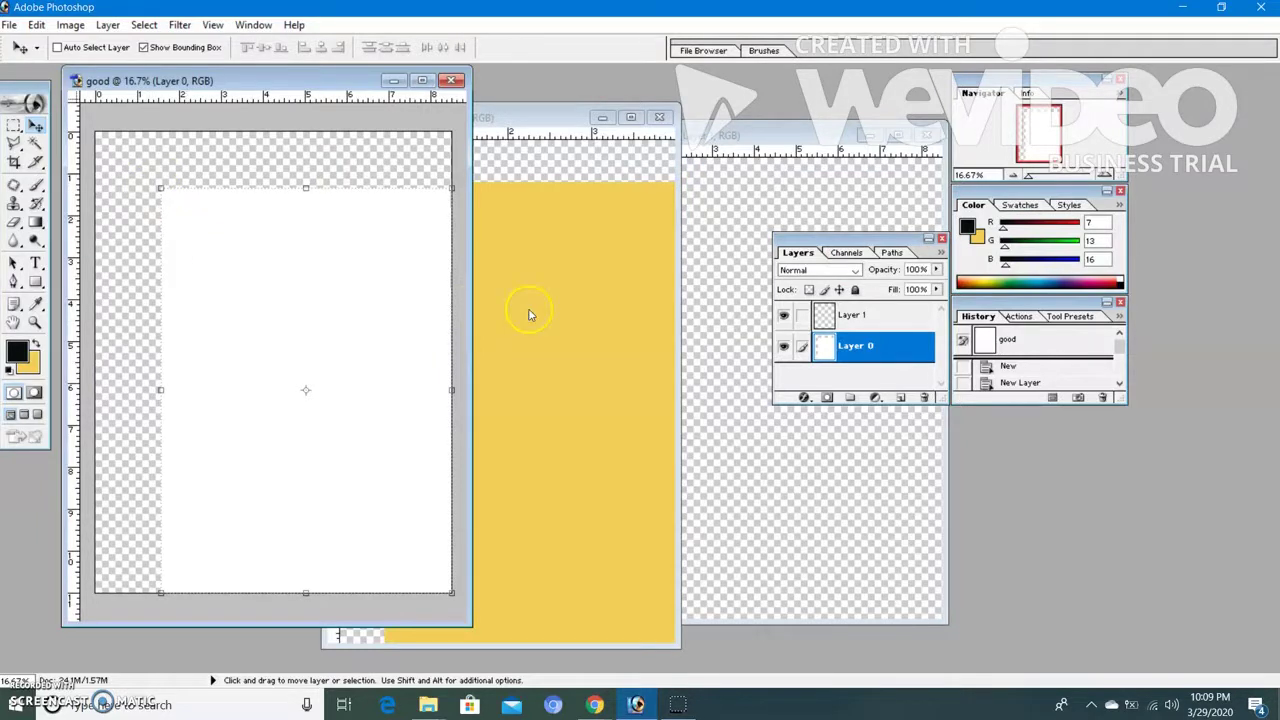
{"action": "left_click", "coordinate": [1179, 11]}
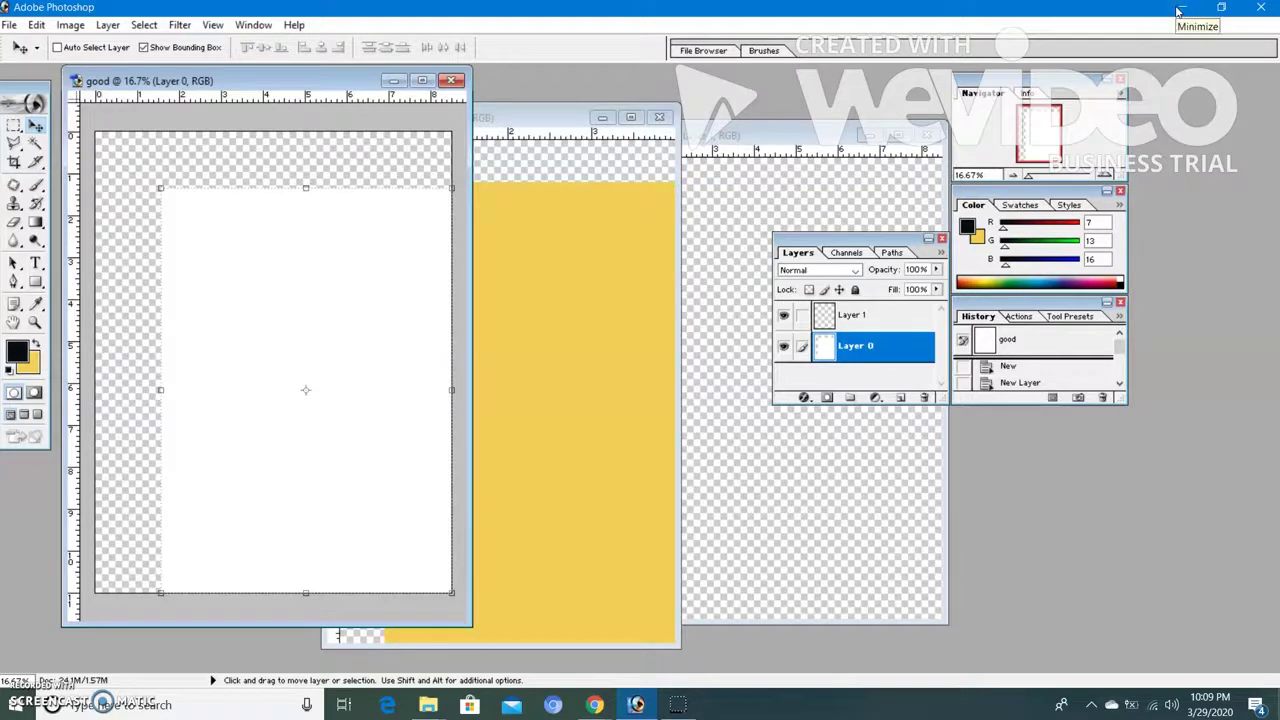